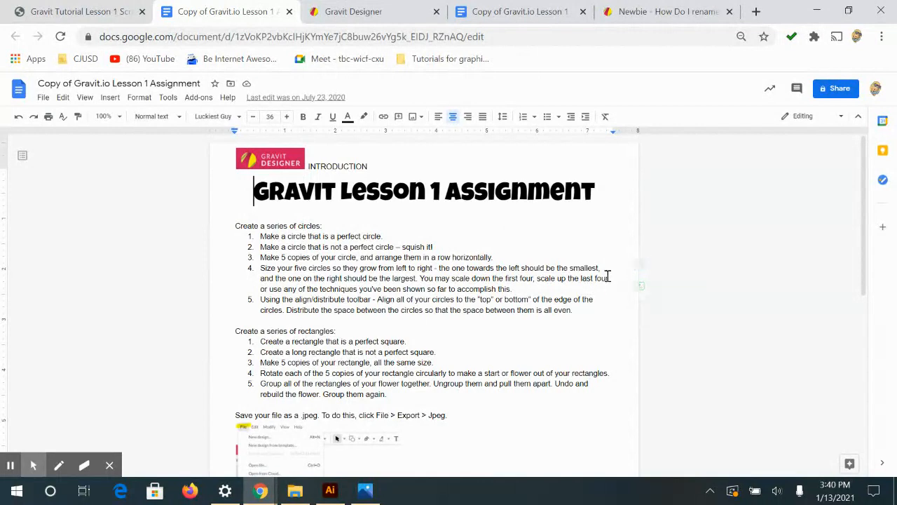
Read through the Gravit Lesson 1 assignment's circle tasks, rectangle tasks and JPEG export instructions
scroll(271, 303, down, 2)
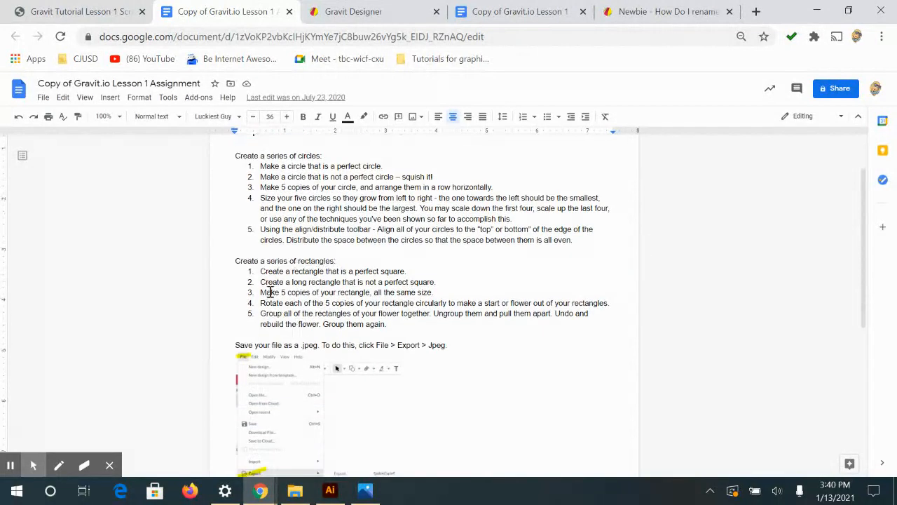
scroll(392, 283, down, 8)
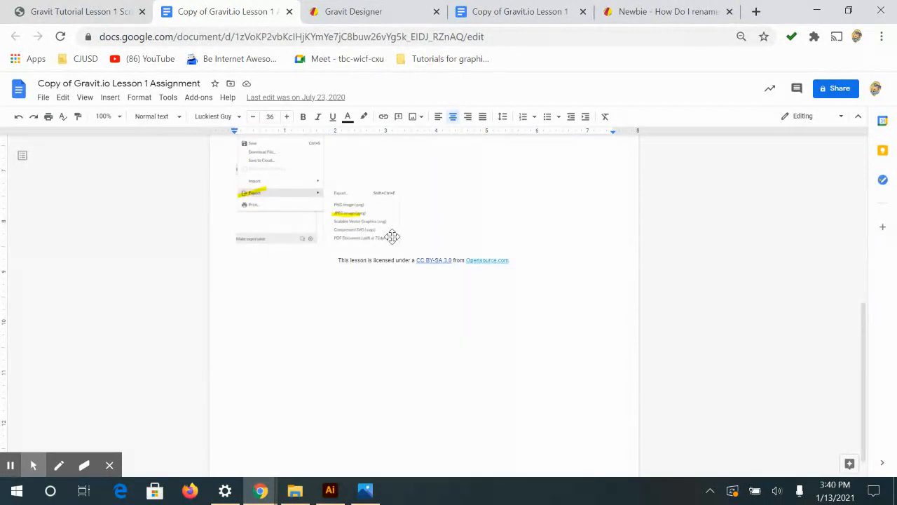
scroll(421, 225, up, 2)
scroll(515, 237, up, 3)
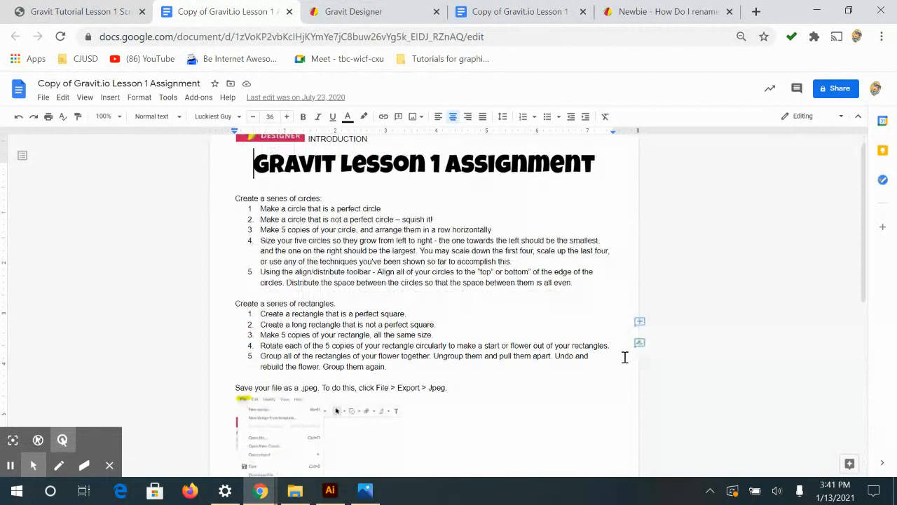
scroll(378, 270, down, 3)
scroll(360, 230, up, 1)
scroll(360, 230, up, 3)
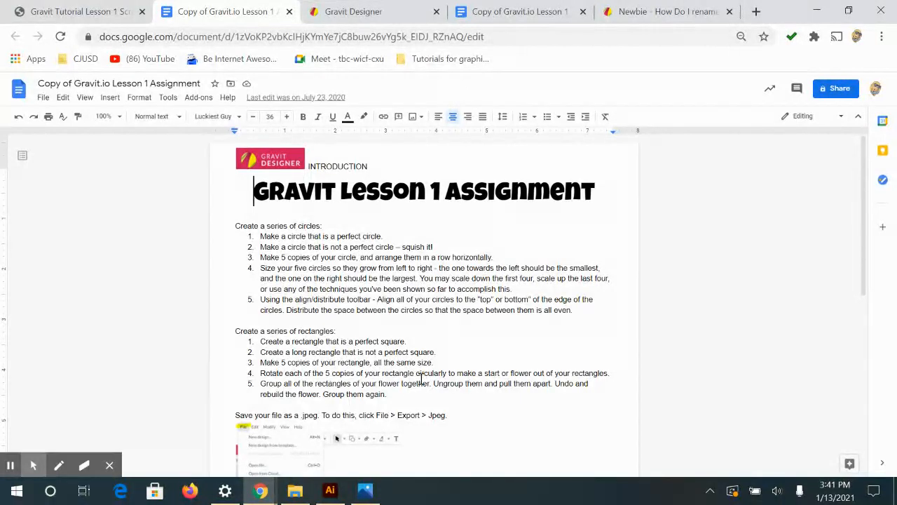
scroll(532, 364, down, 2)
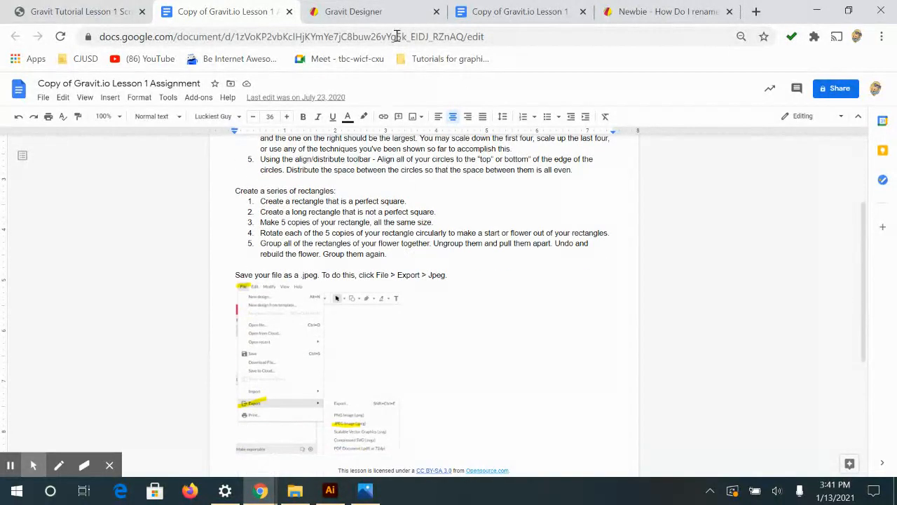
Switch to Gravit Designer and create a new design with an infinite canvas by leaving width and height empty
click(346, 8)
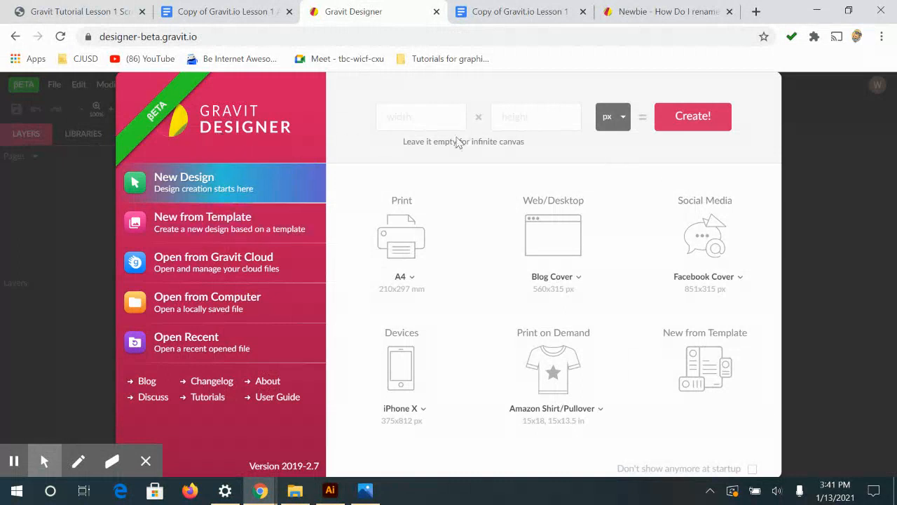
click(700, 121)
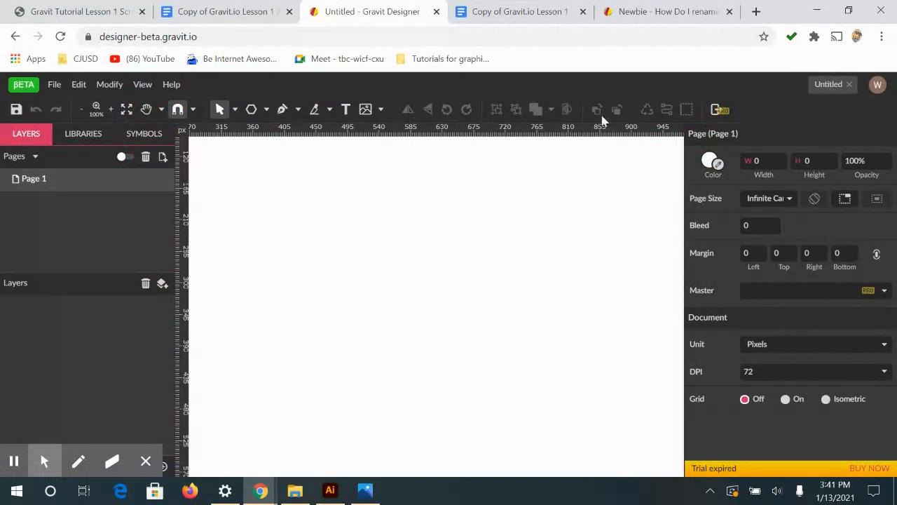
Try to save the untitled design to My Cloud as "Assingment 1_" followed by the author's name
click(54, 85)
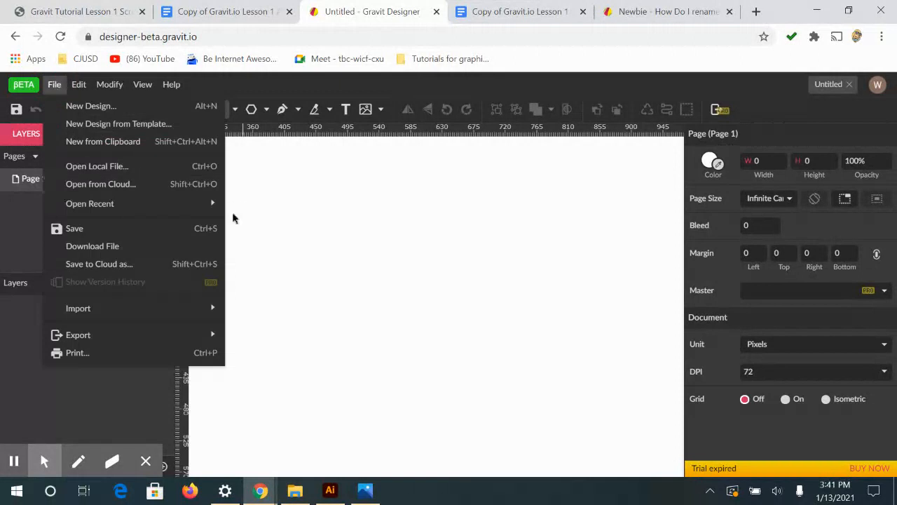
click(180, 229)
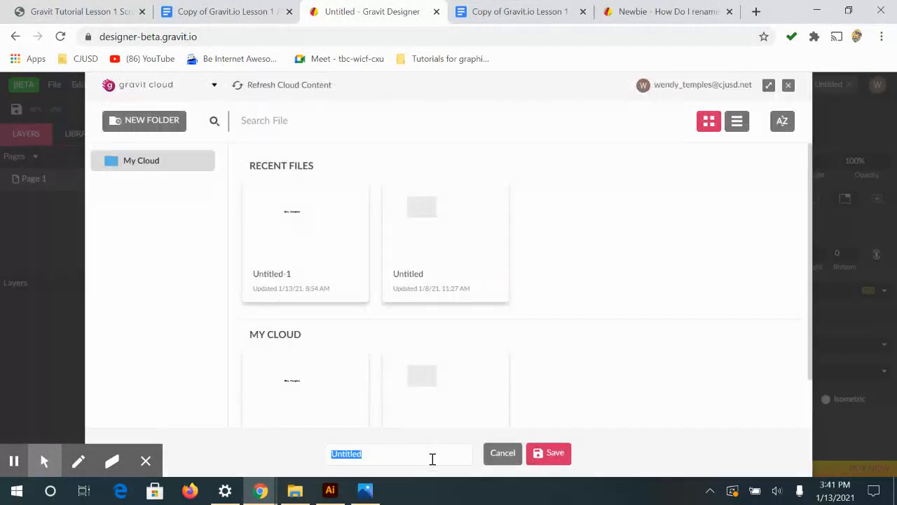
text(Assingment 1_Wendy T)
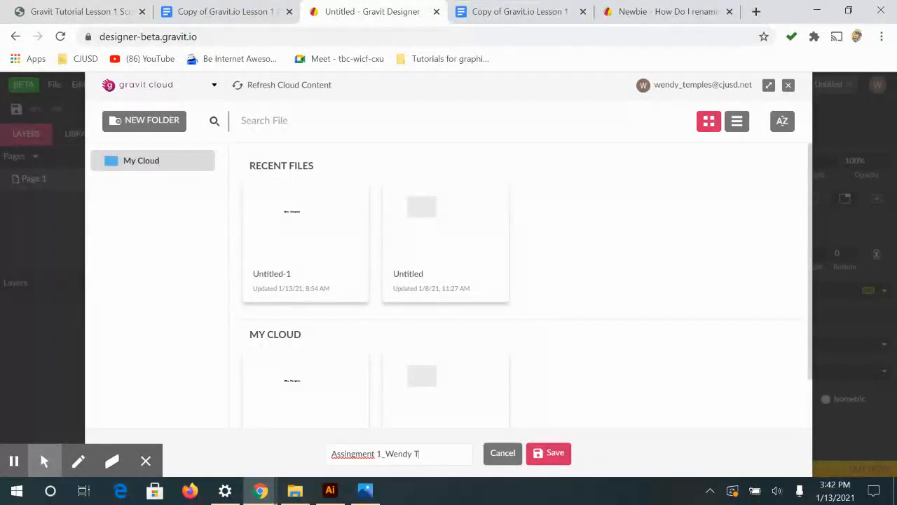
click(541, 456)
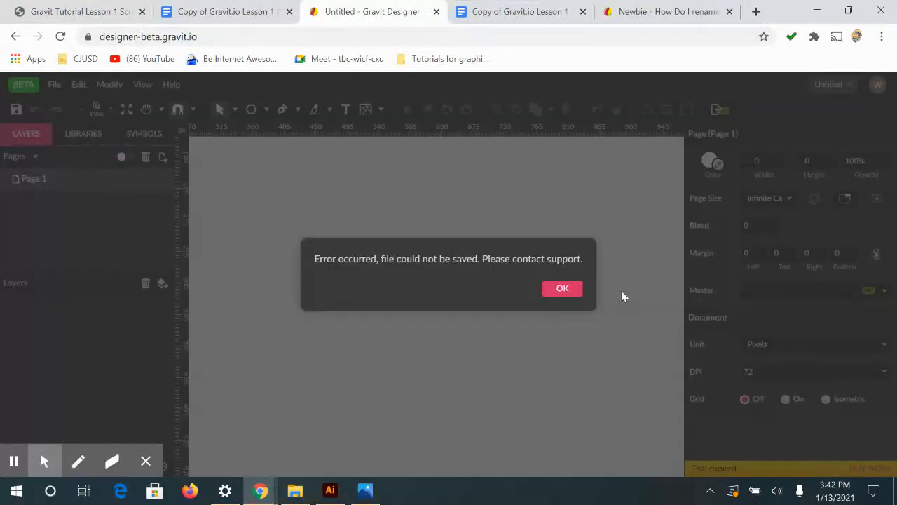
click(555, 289)
Try to save the design to the cloud under a new name, "Assignment 1_" followed by the author's name
click(54, 89)
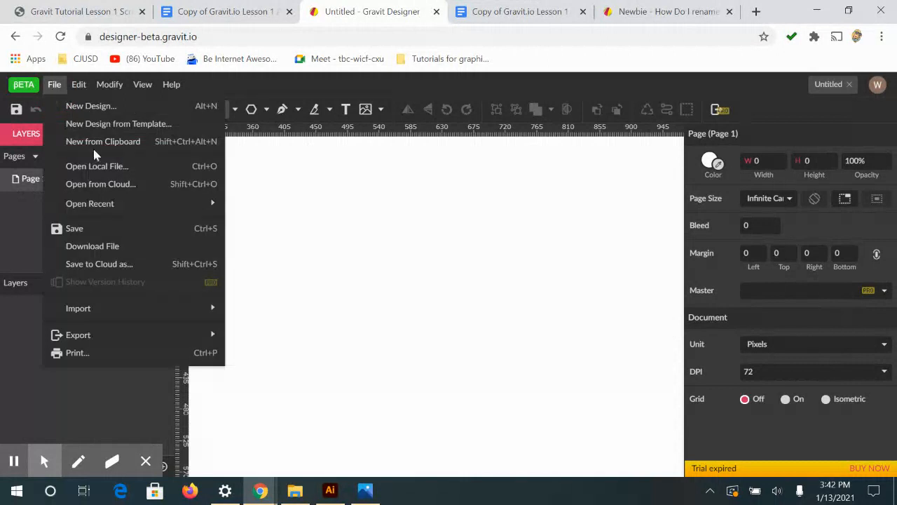
click(120, 269)
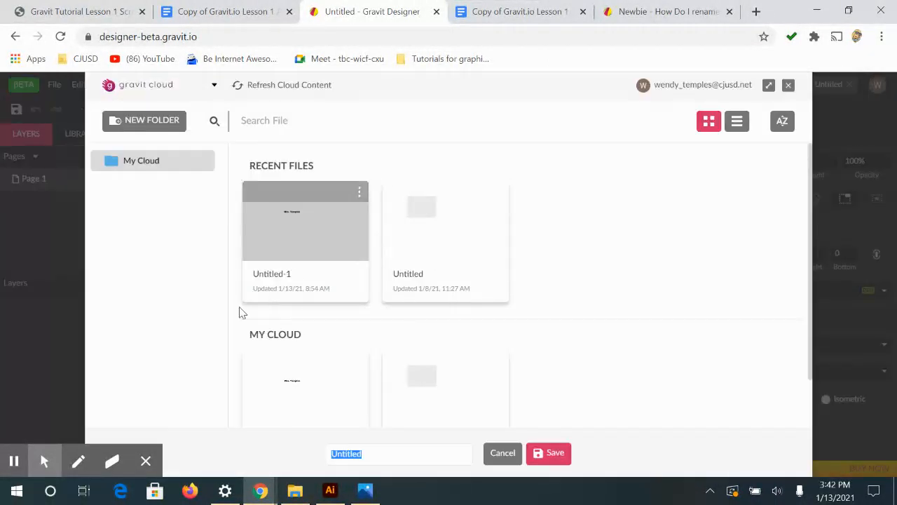
text(Assignment 1_Wendy T)
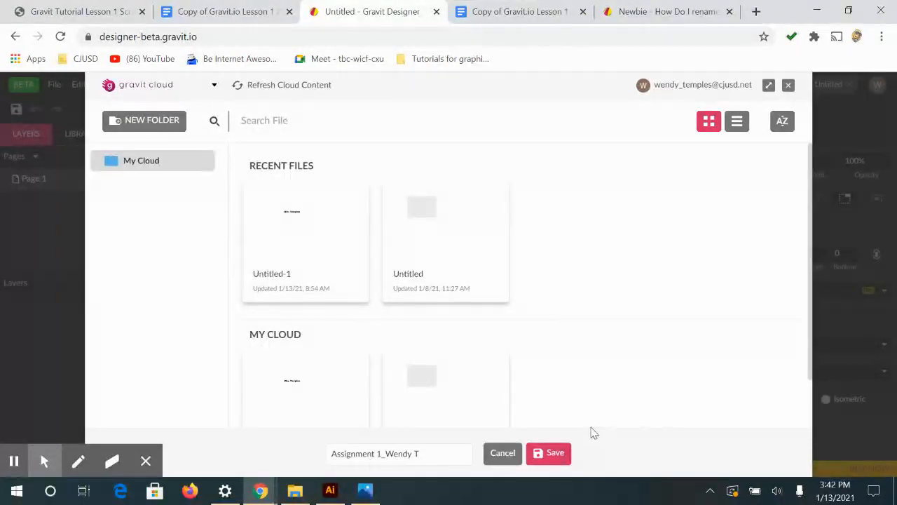
click(556, 453)
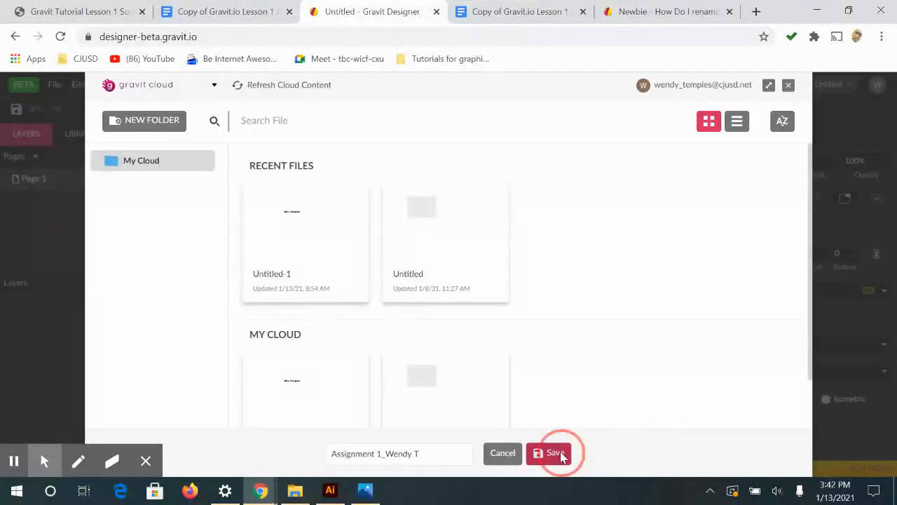
click(573, 287)
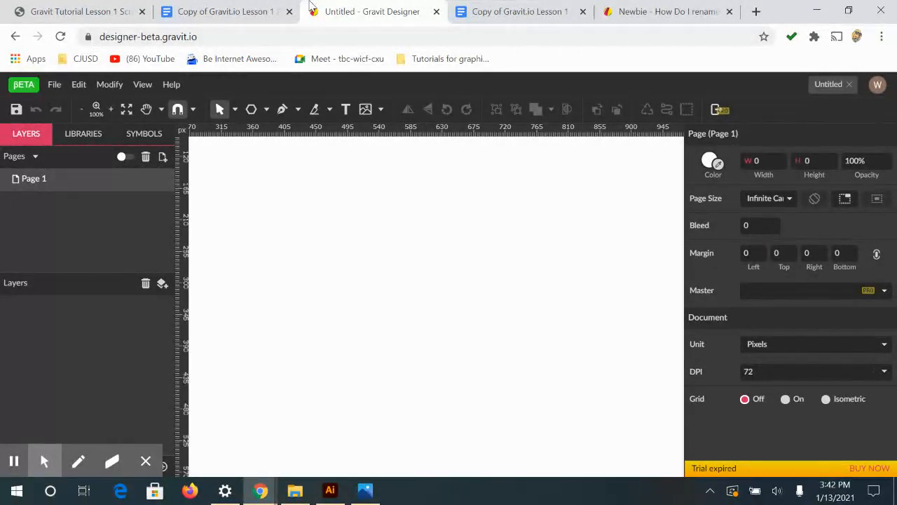
Check the first circle task in the Lesson 1 Assignment document and return to the blank design
click(245, 7)
scroll(477, 203, up, 3)
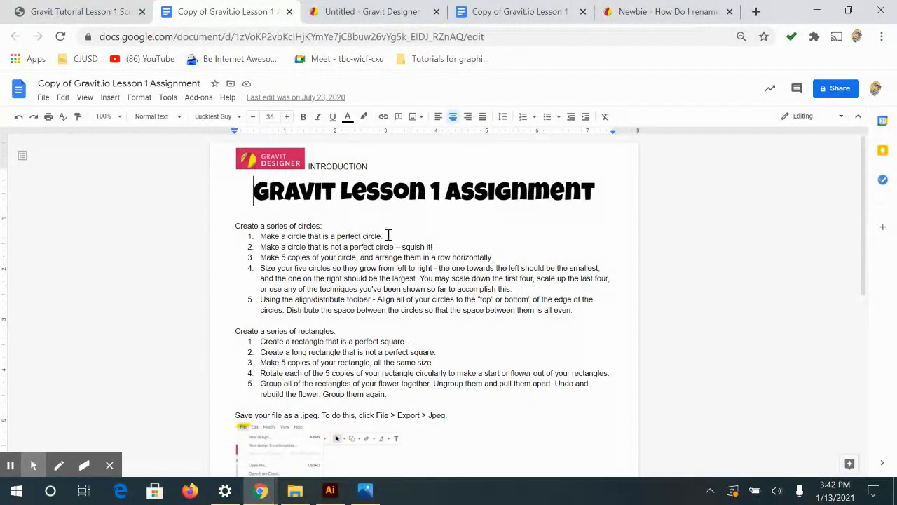
click(343, 10)
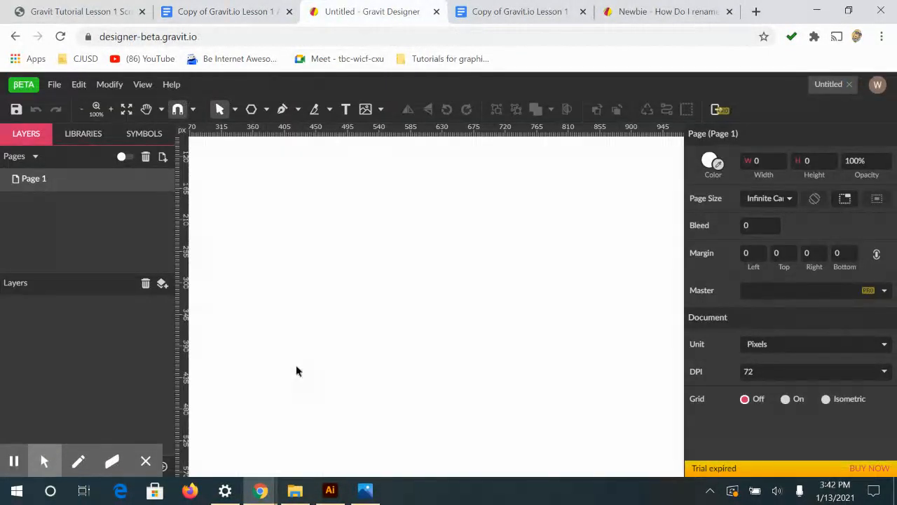
Draw a perfect circle about 125 px in diameter on the canvas with the Ellipse tool
click(251, 110)
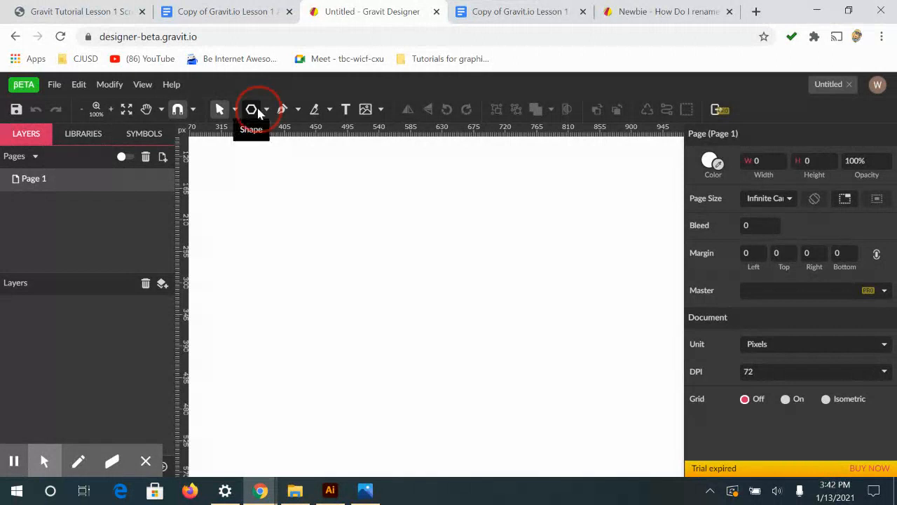
click(265, 112)
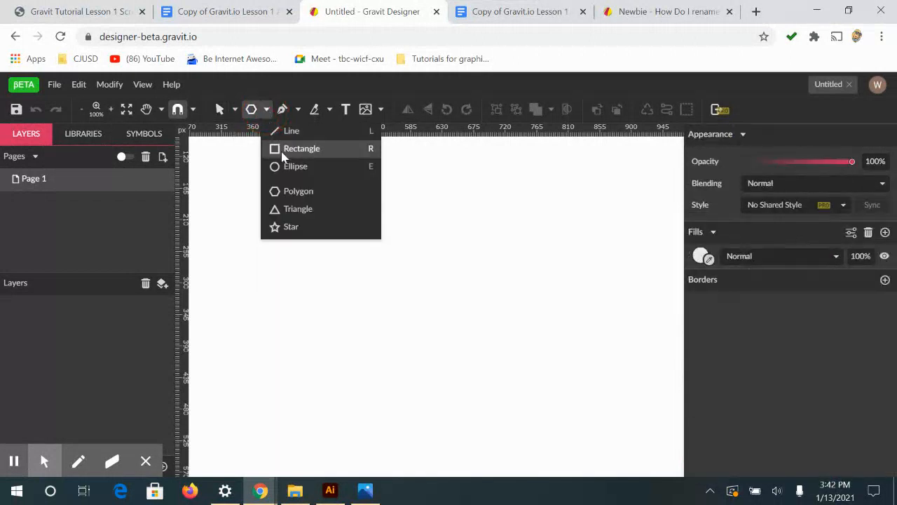
click(291, 166)
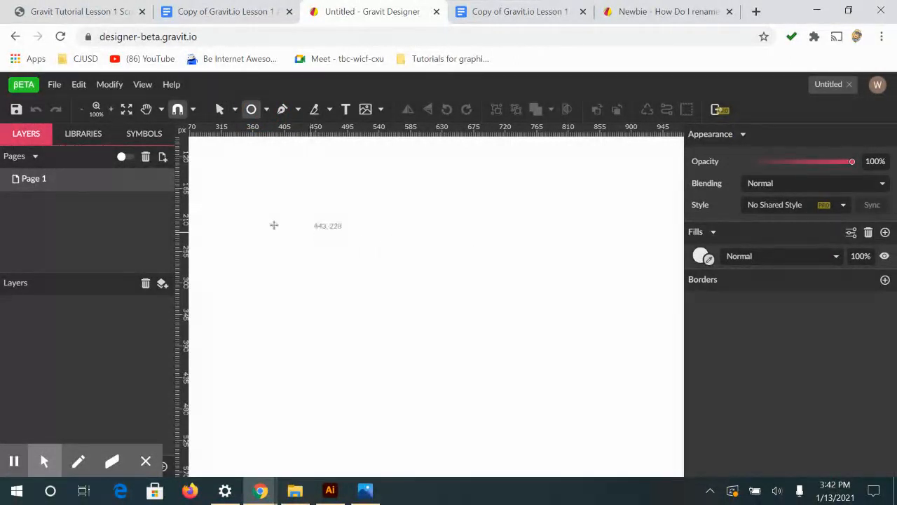
drag(279, 205, 355, 290)
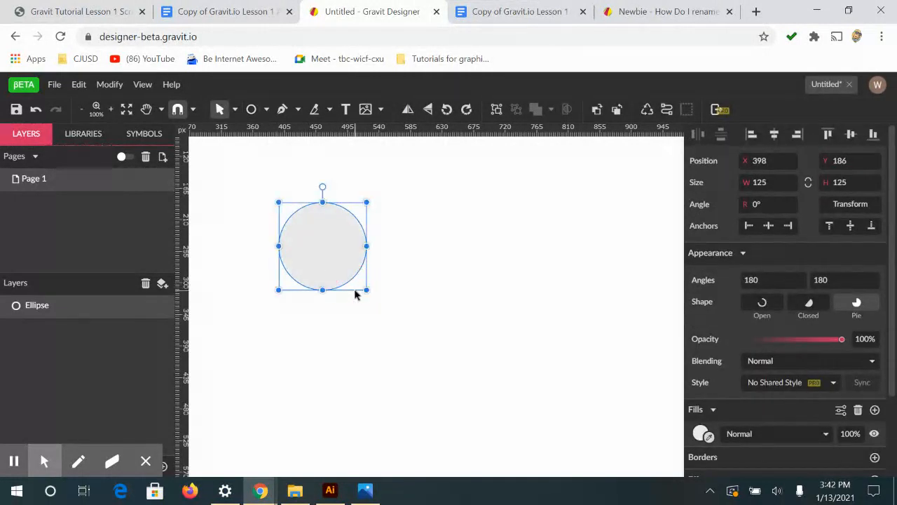
Fill the circle with orange (#FF9900) and deselect it
click(701, 434)
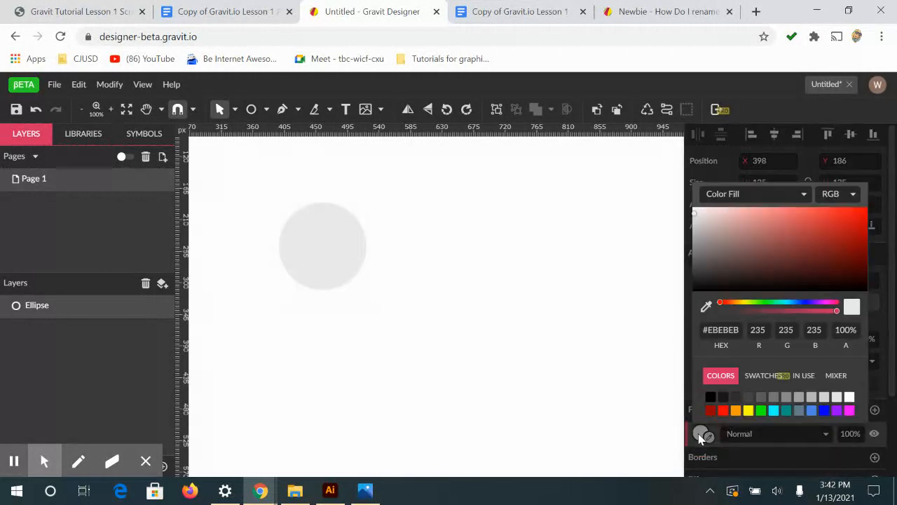
click(736, 410)
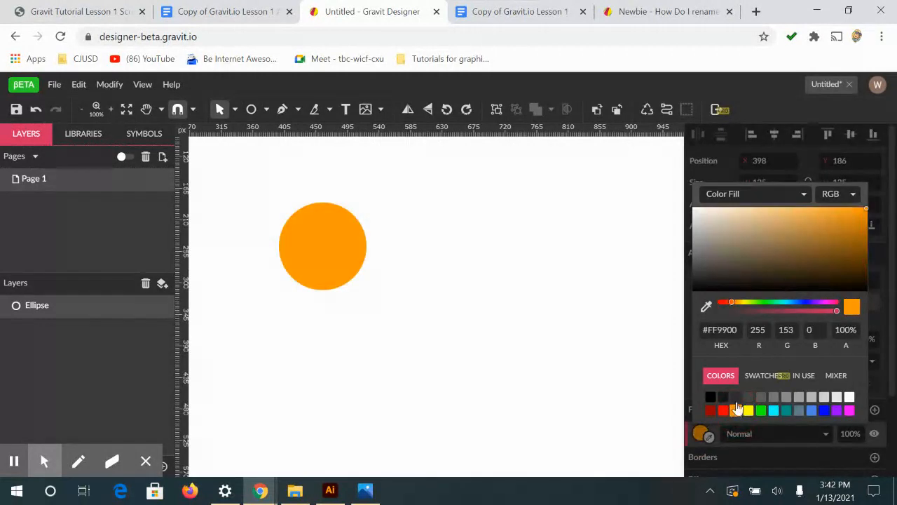
click(620, 397)
scroll(382, 250, down, 2)
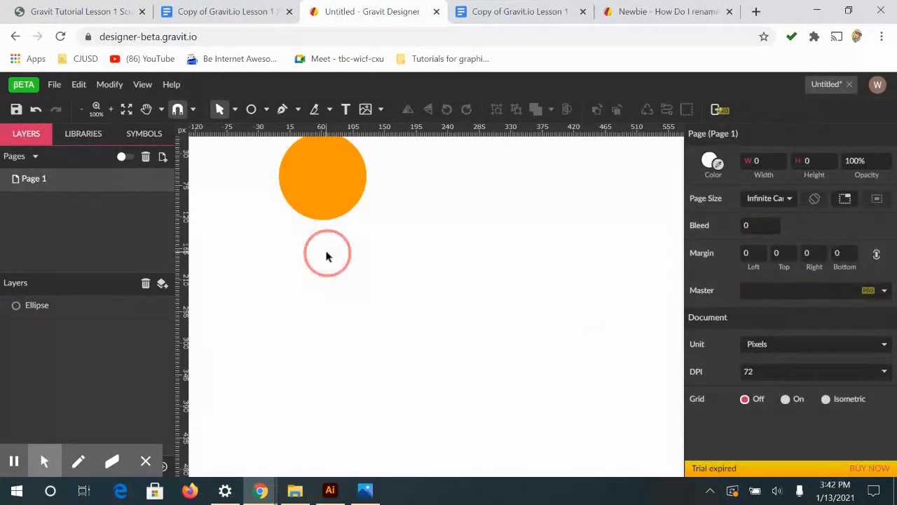
Add a border to the orange circle and colour it bright green
click(321, 211)
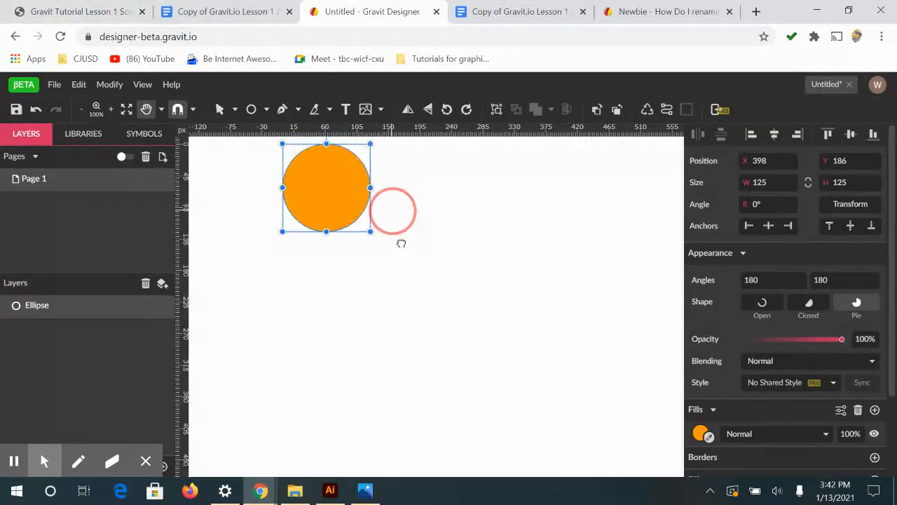
drag(390, 204, 390, 257)
scroll(811, 447, down, 2)
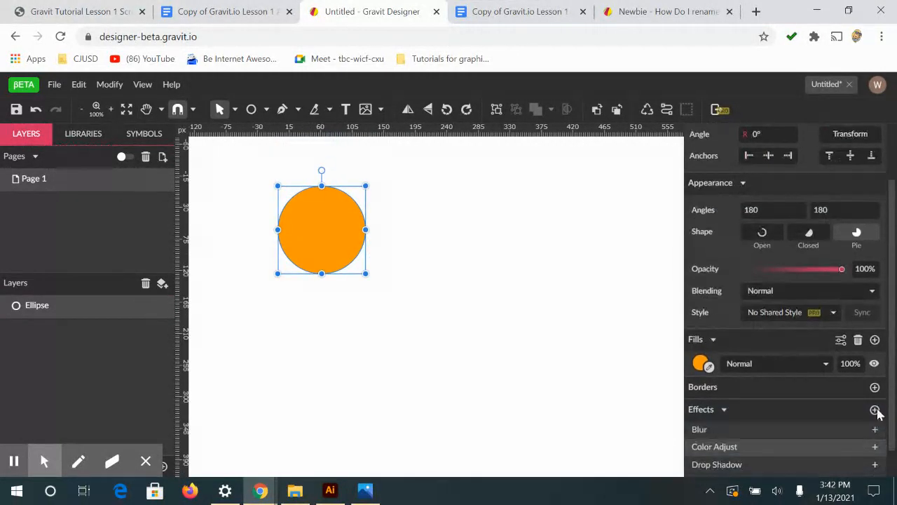
click(874, 388)
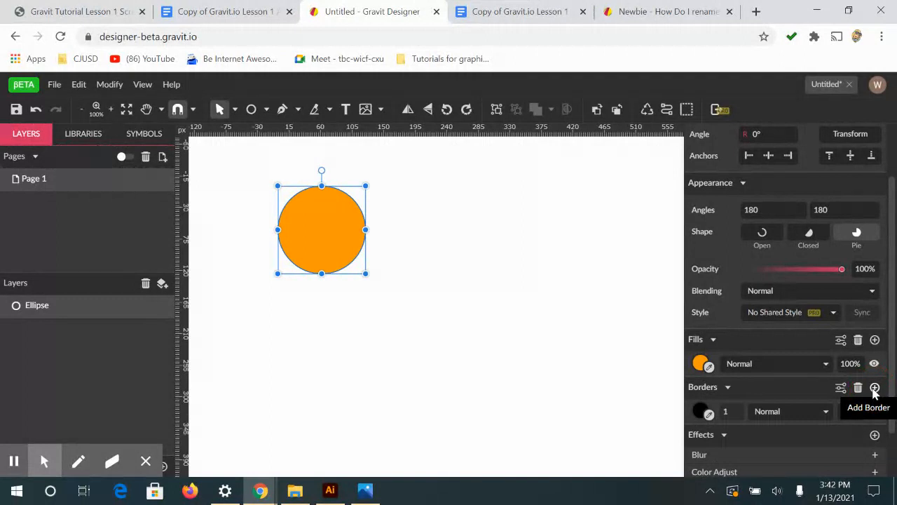
click(700, 412)
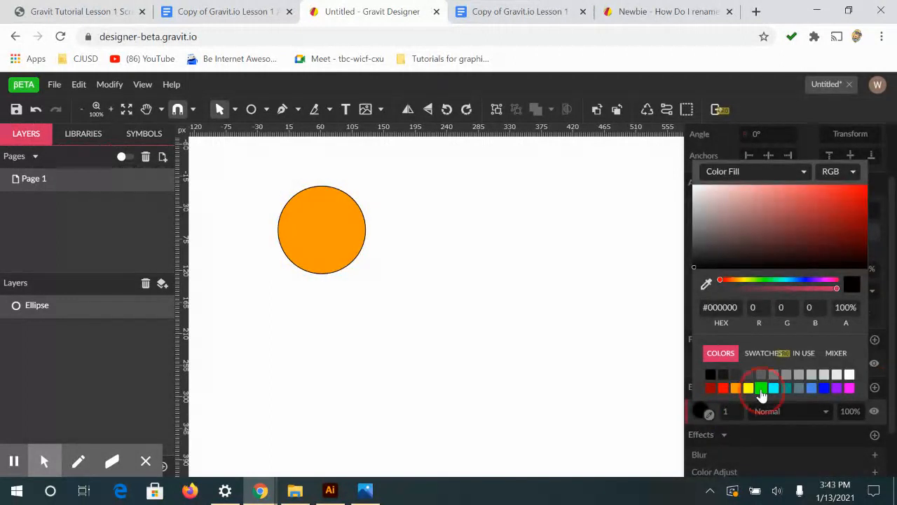
click(760, 388)
Set the circle's green border width to 4 and deselect the circle
click(734, 415)
click(736, 411)
click(738, 411)
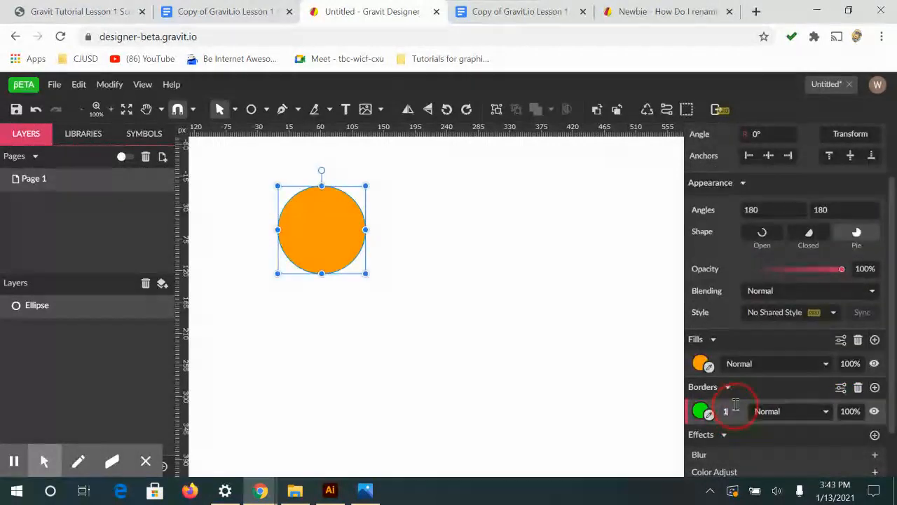
double_click(725, 412)
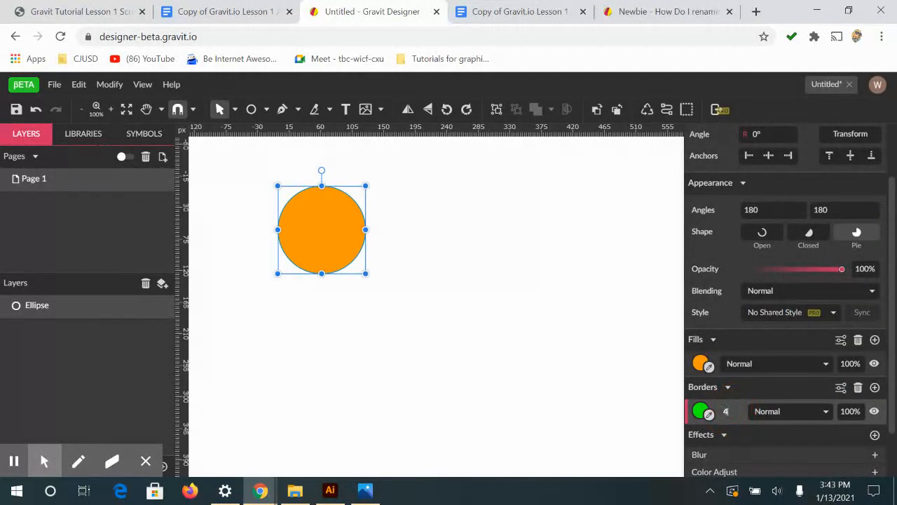
mouse_move(896, 493)
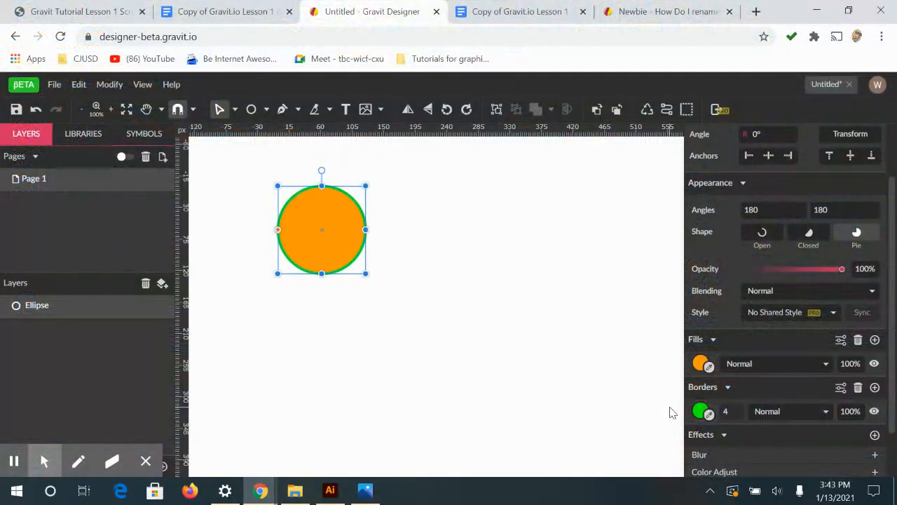
click(399, 255)
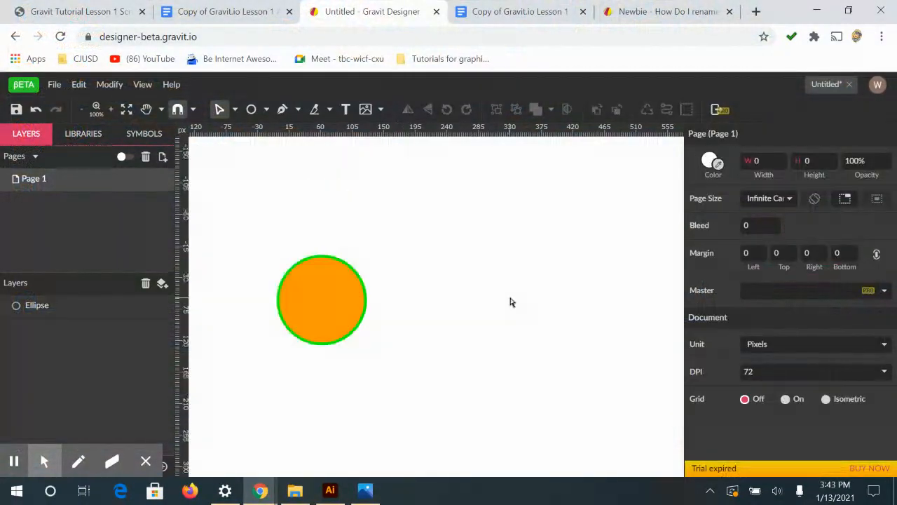
Check the assignment's circle instructions and draw a squished ellipse about 128 by 46 px below the orange circle
click(492, 9)
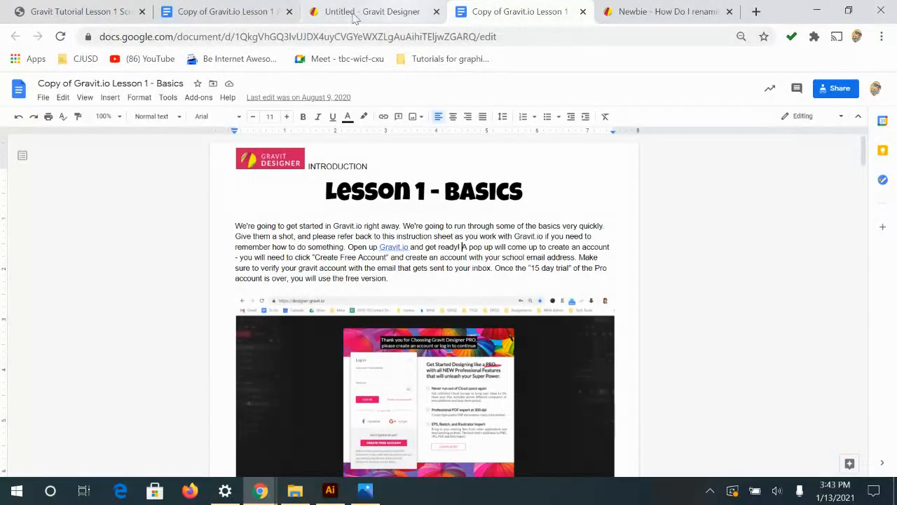
click(251, 10)
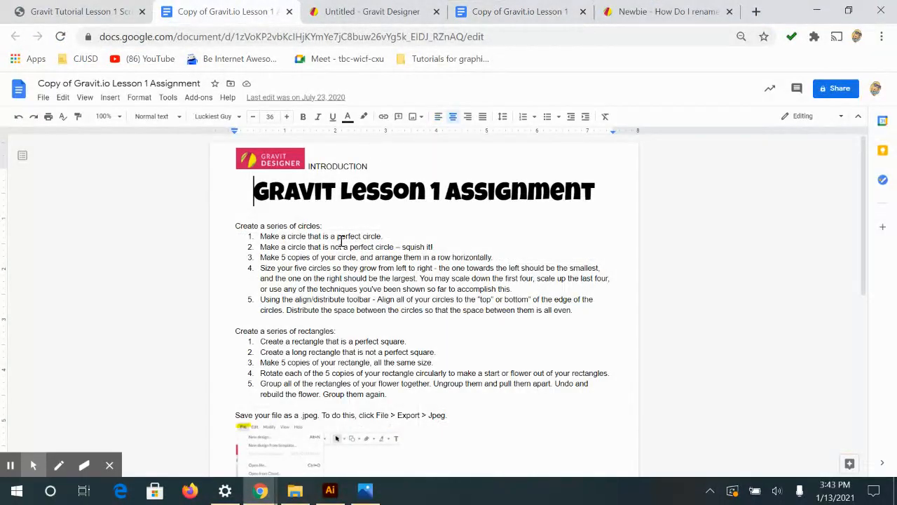
click(319, 11)
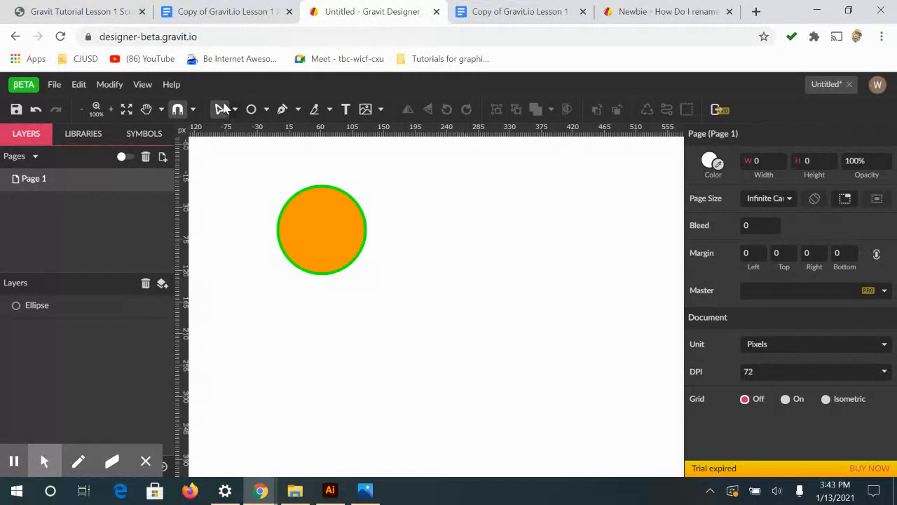
click(251, 110)
click(312, 305)
drag(313, 305, 344, 321)
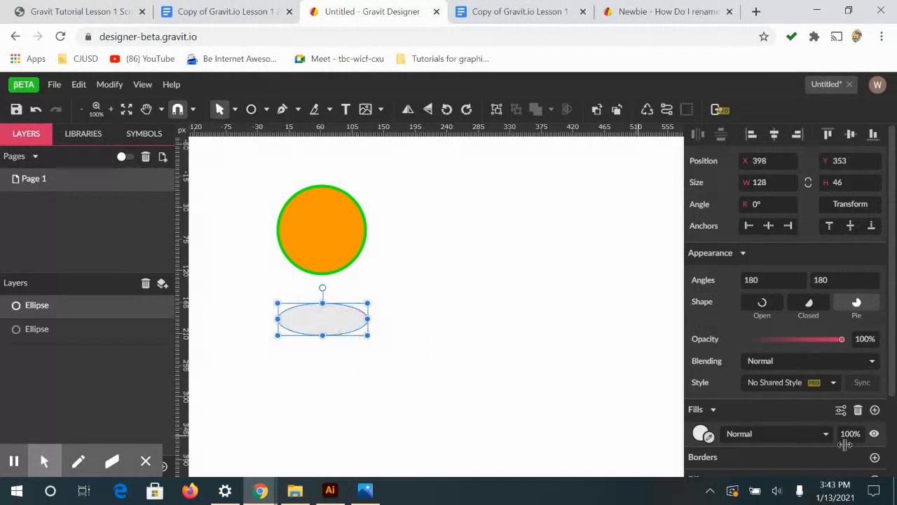
Fill the flat ellipse with yellow (#FFFF00) and deselect it
click(703, 435)
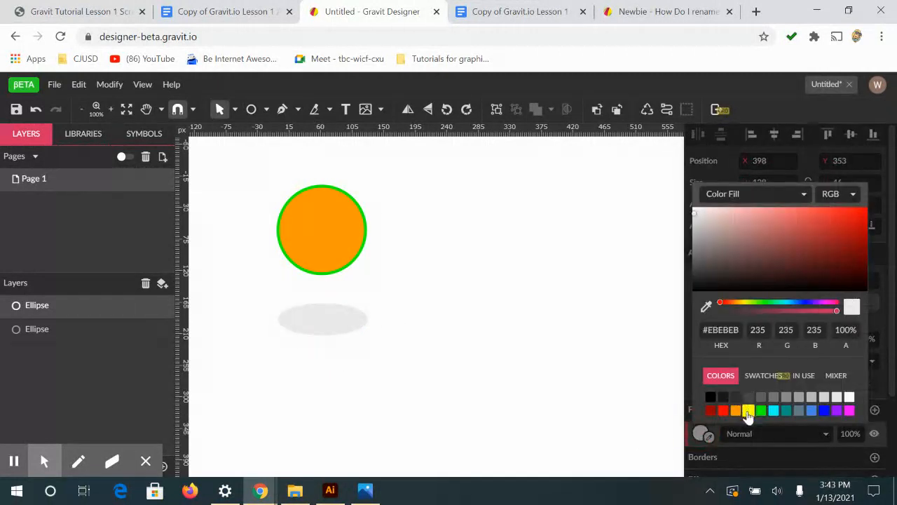
click(749, 410)
scroll(685, 397, down, 2)
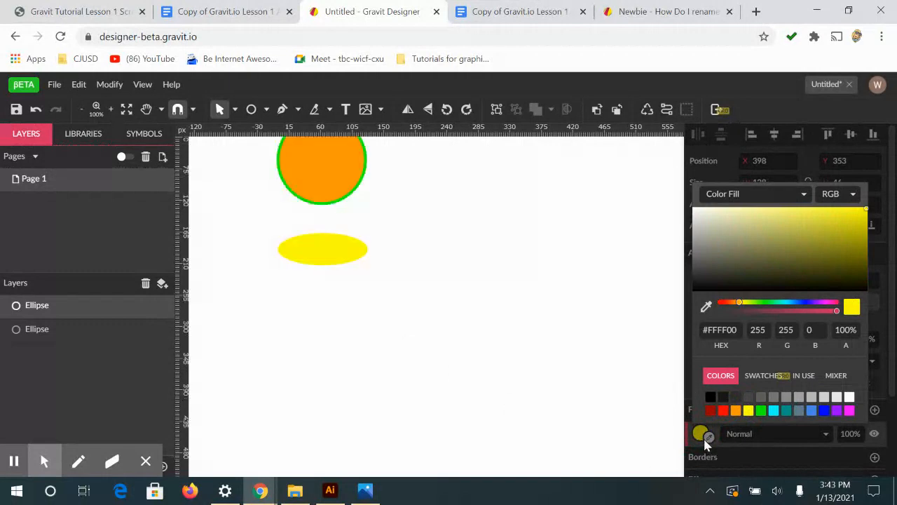
click(703, 435)
click(457, 352)
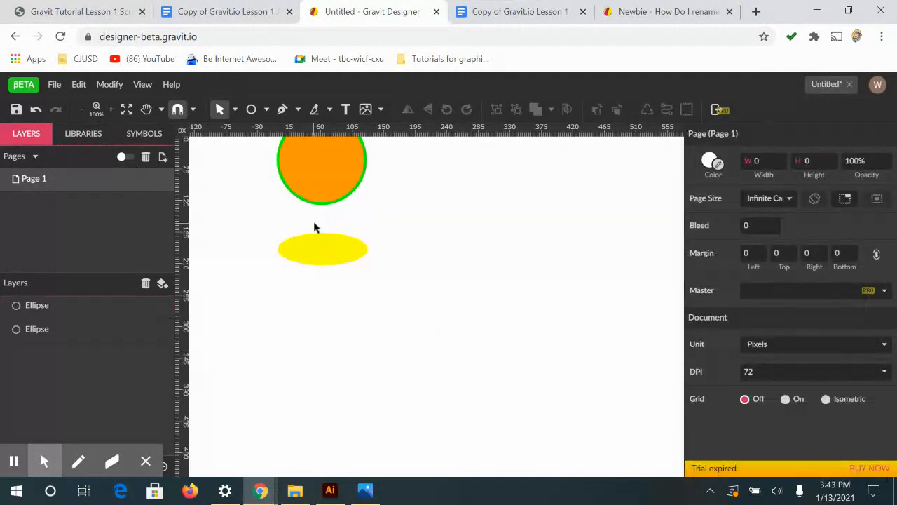
scroll(335, 216, up, 4)
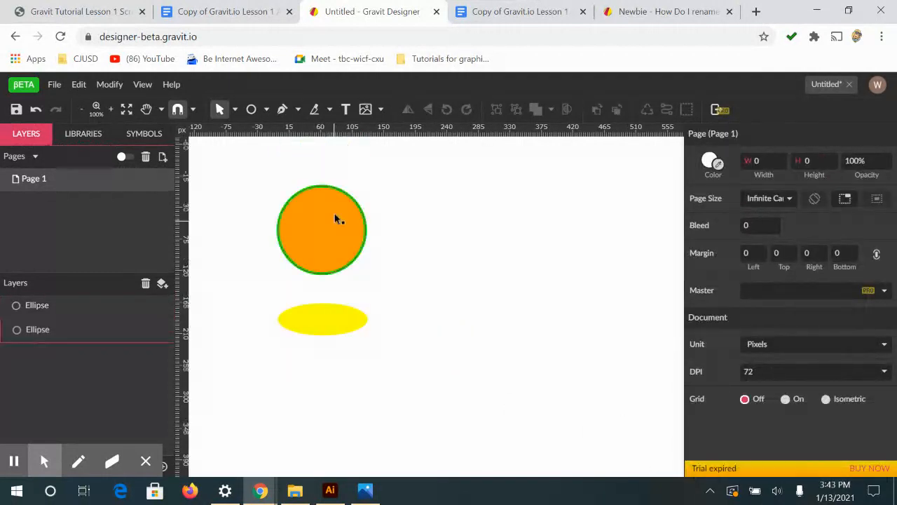
Review the assignment's next instruction, then copy the orange circle and place the duplicate below the yellow ellipse
click(490, 11)
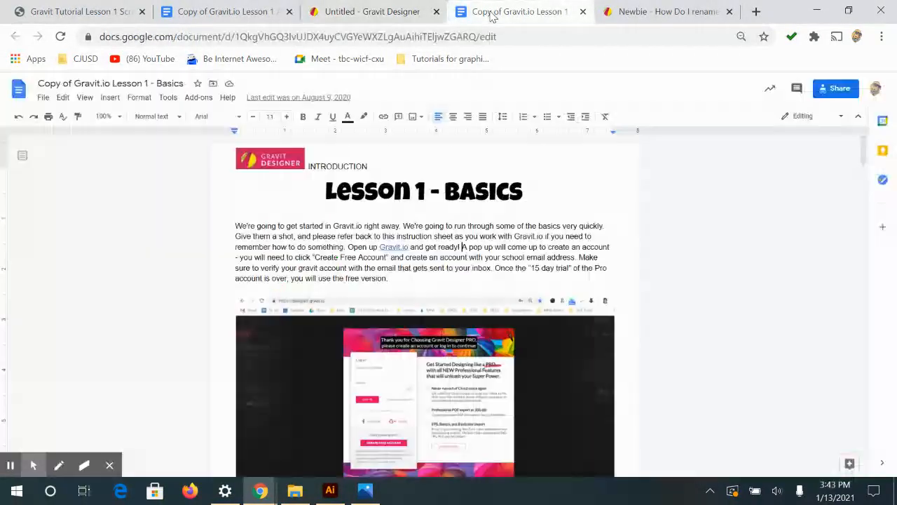
click(257, 7)
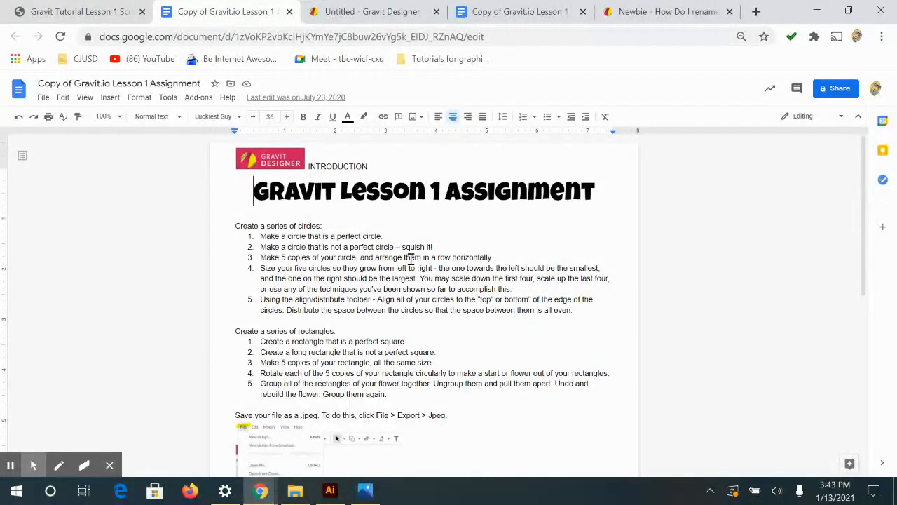
click(357, 9)
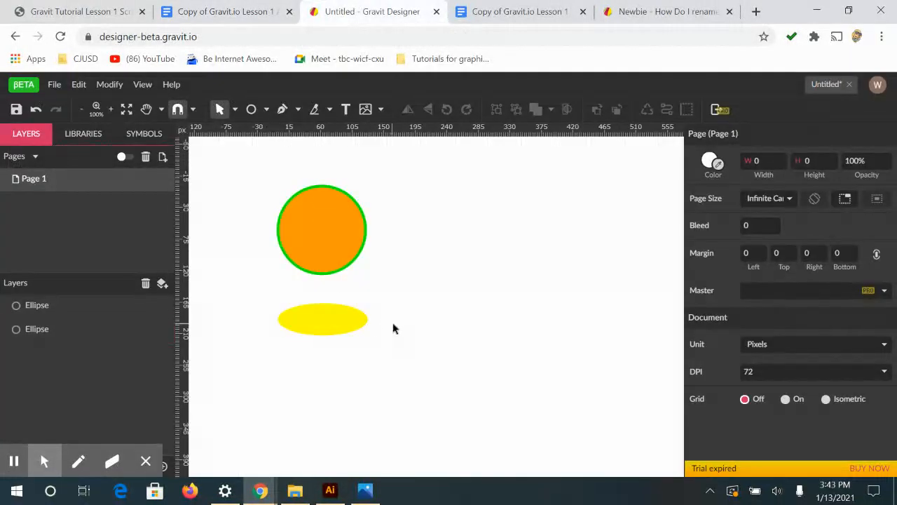
click(316, 236)
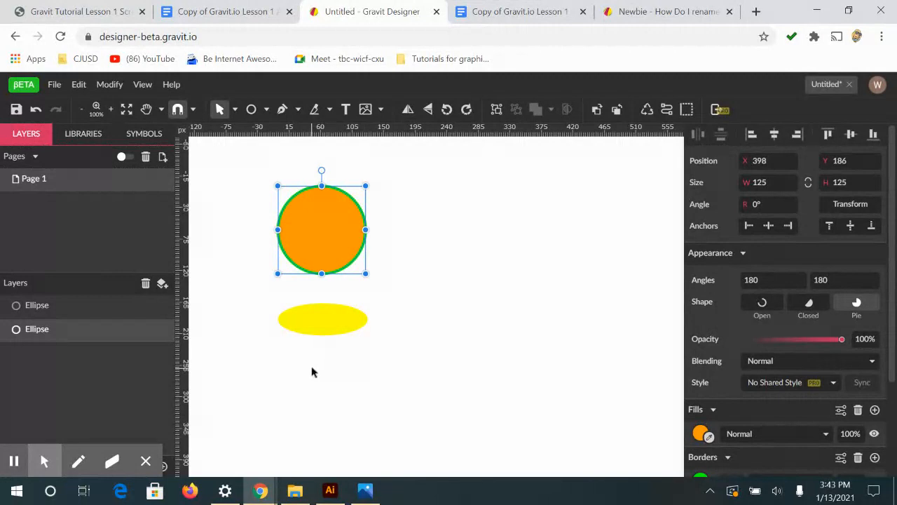
key(ctrl+v)
drag(431, 306, 329, 395)
Make four more copies of the lower orange circle and spread them out in a horizontal row of five
key(space)
drag(497, 336, 485, 236)
key(ctrl+minus)
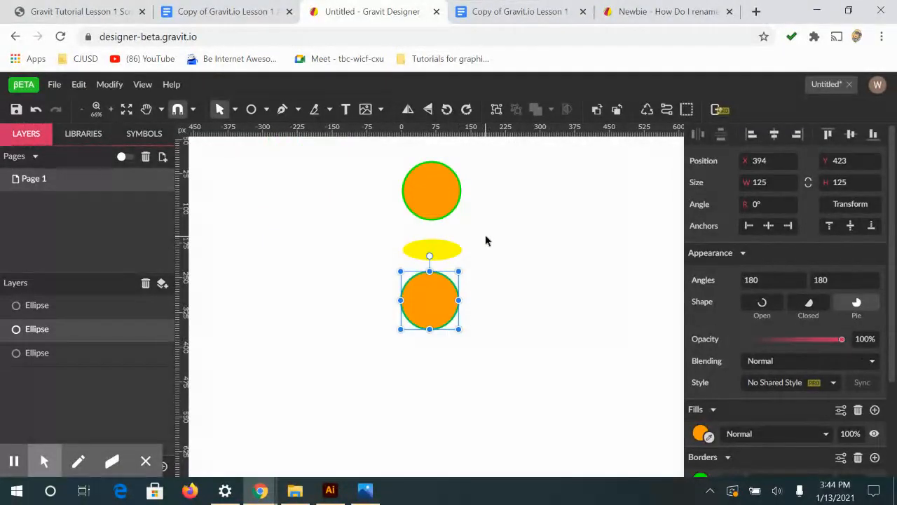
key(space)
drag(488, 276, 364, 278)
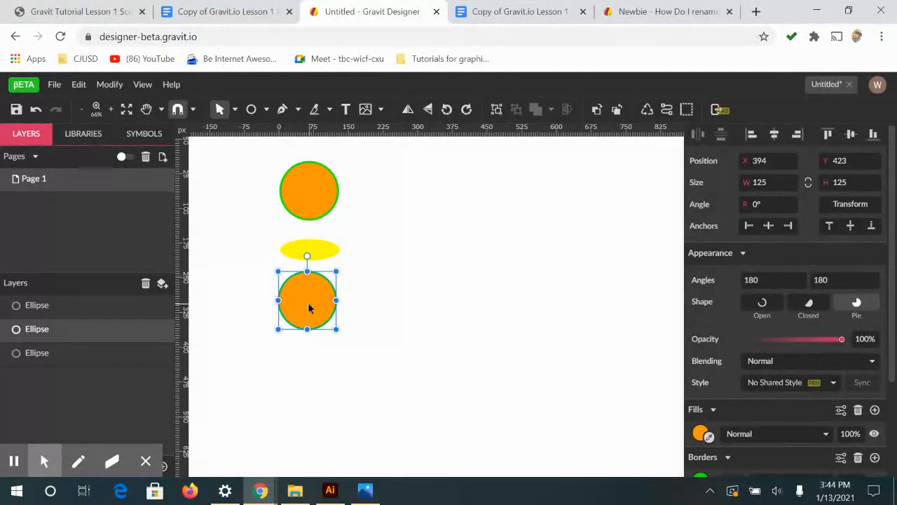
drag(309, 307, 621, 300)
drag(451, 308, 453, 326)
click(368, 309)
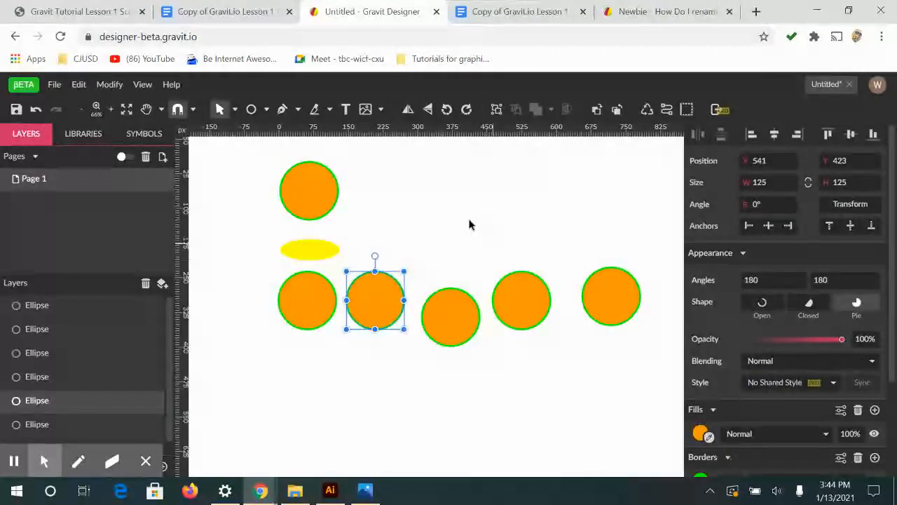
Check the assignment's sizing instruction and scale the row's leftmost circle down proportionally to about 75 px
click(533, 11)
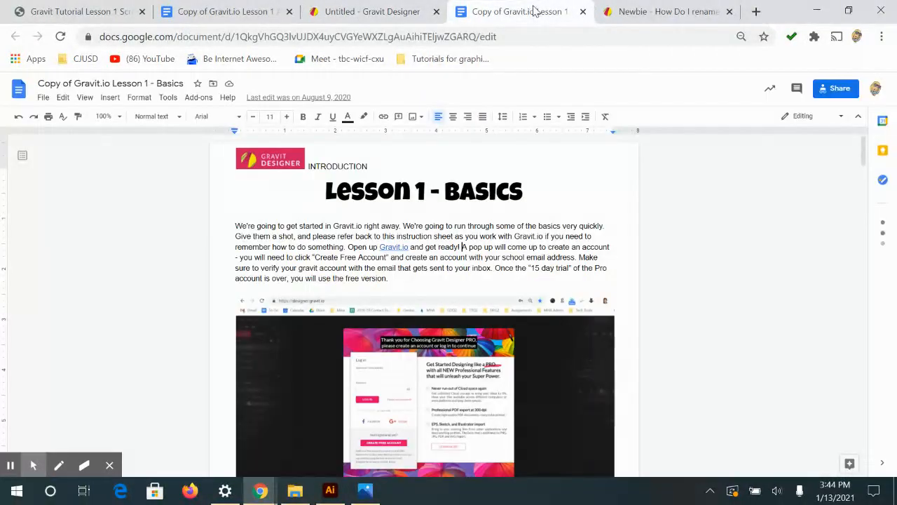
click(263, 12)
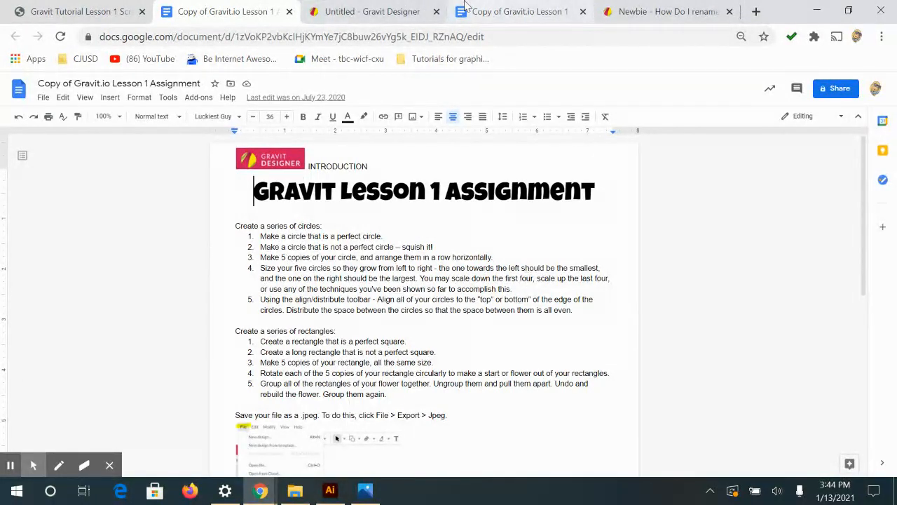
click(374, 11)
click(317, 309)
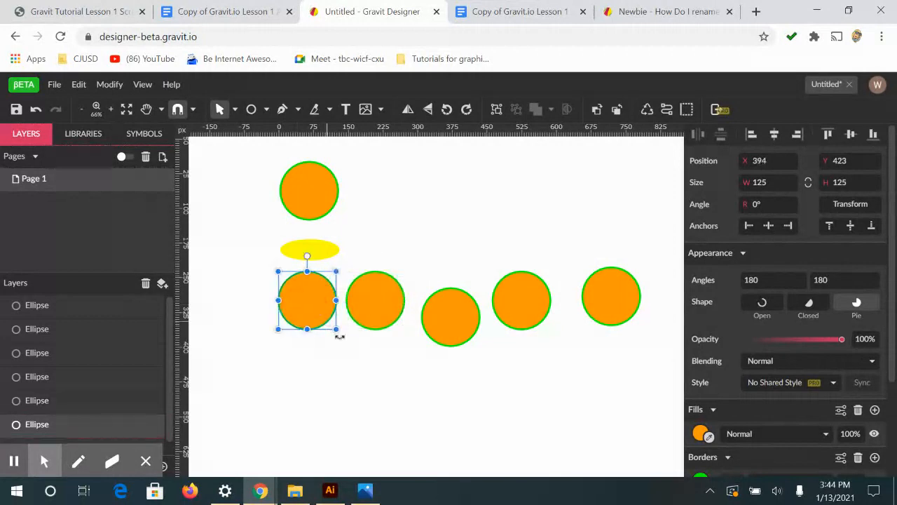
drag(337, 332, 313, 305)
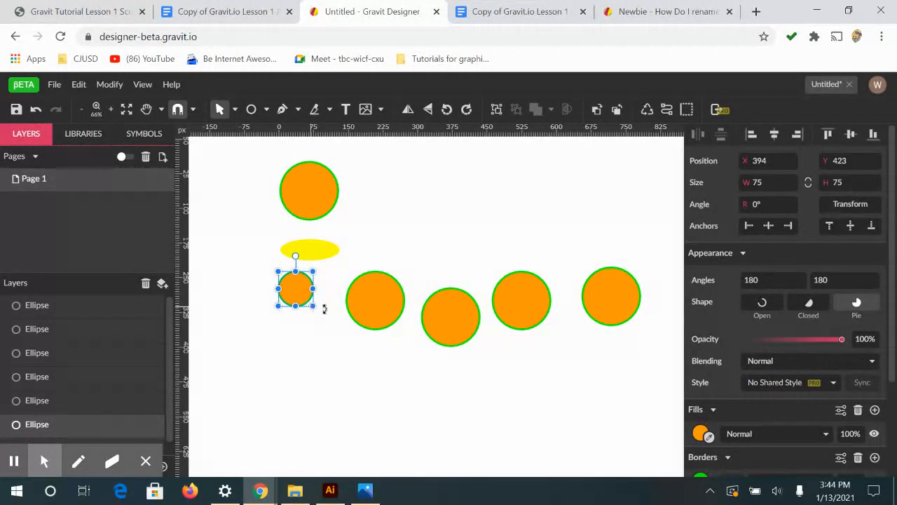
Scale down the row's second and third circles so each is larger than the one before, and move the second to fourth circles closer together
shift+click(372, 317)
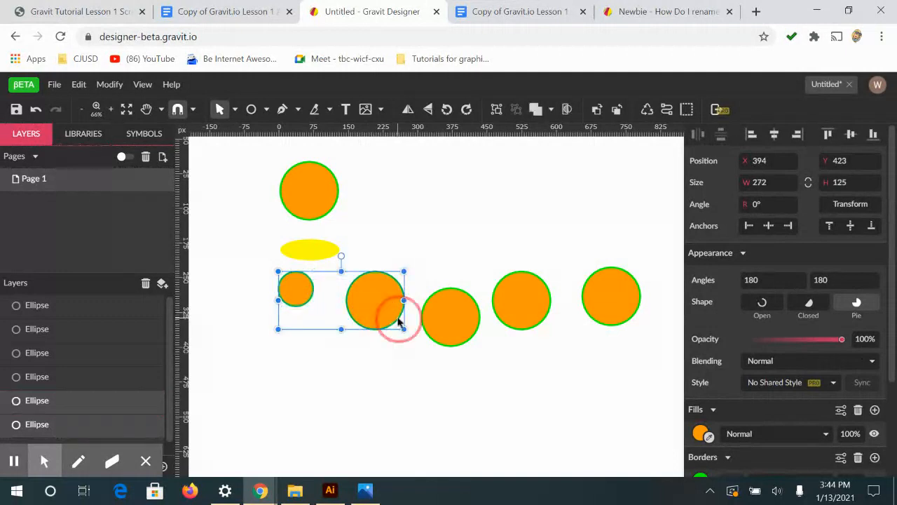
click(395, 370)
click(381, 316)
drag(404, 329, 345, 293)
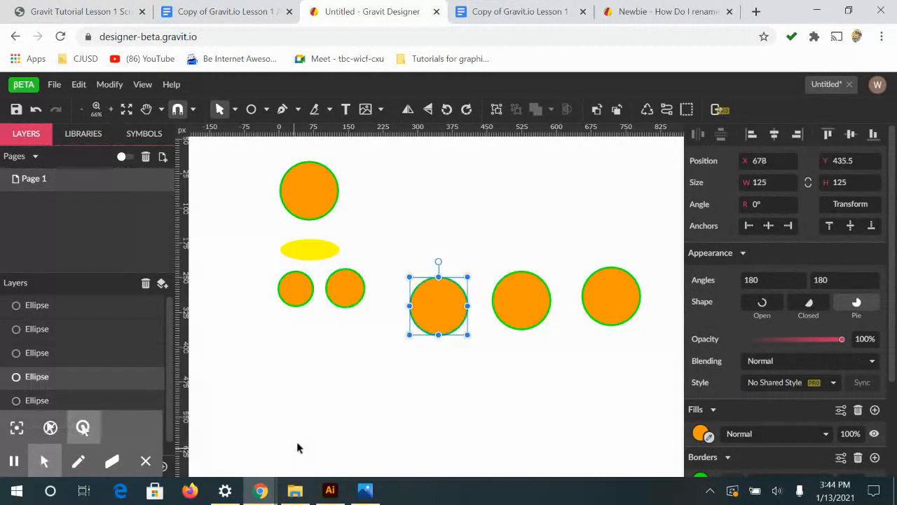
drag(468, 334, 416, 299)
drag(526, 311, 475, 295)
Move the row's fifth circle nearer to the fourth, enlarge it proportionally to about 165 px, and deselect it
click(631, 301)
drag(626, 303, 553, 292)
drag(573, 257, 591, 243)
click(555, 276)
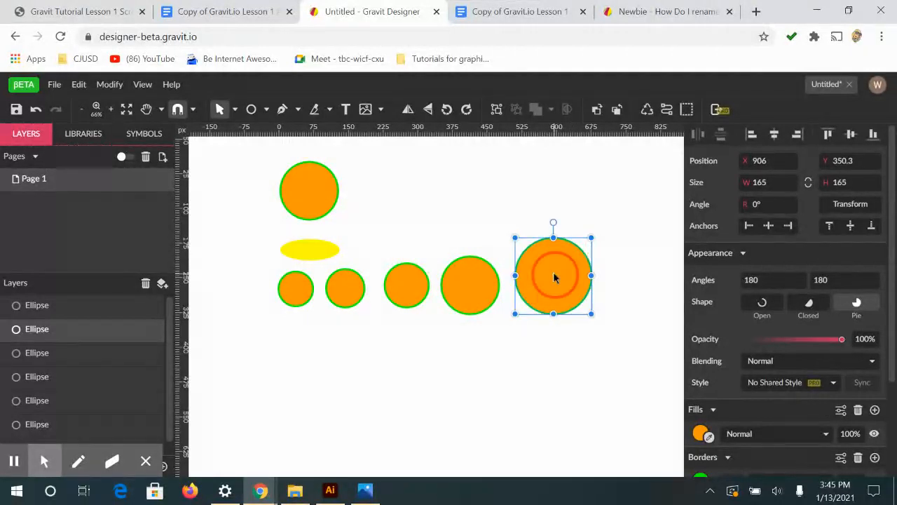
click(610, 310)
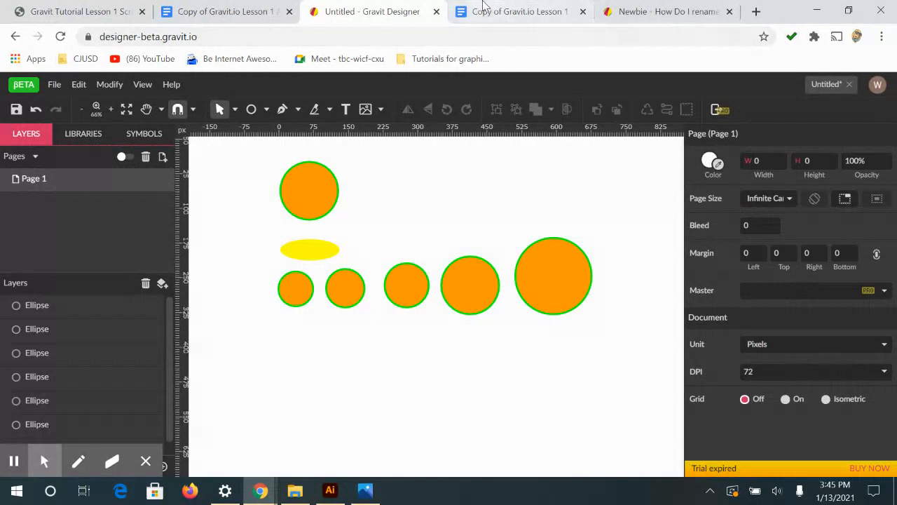
Check the alignment instruction, select only the row's five circles, and move them down clear of the yellow ellipse, to about Y 441
click(224, 11)
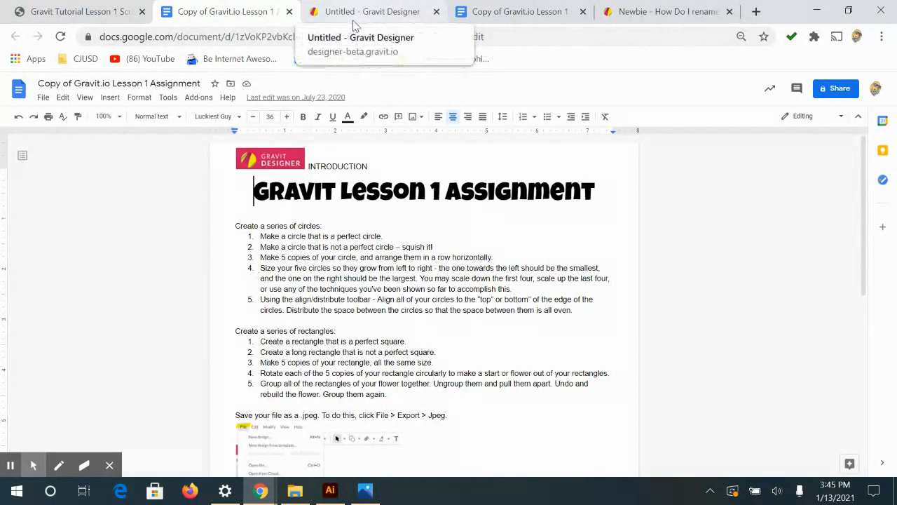
click(374, 12)
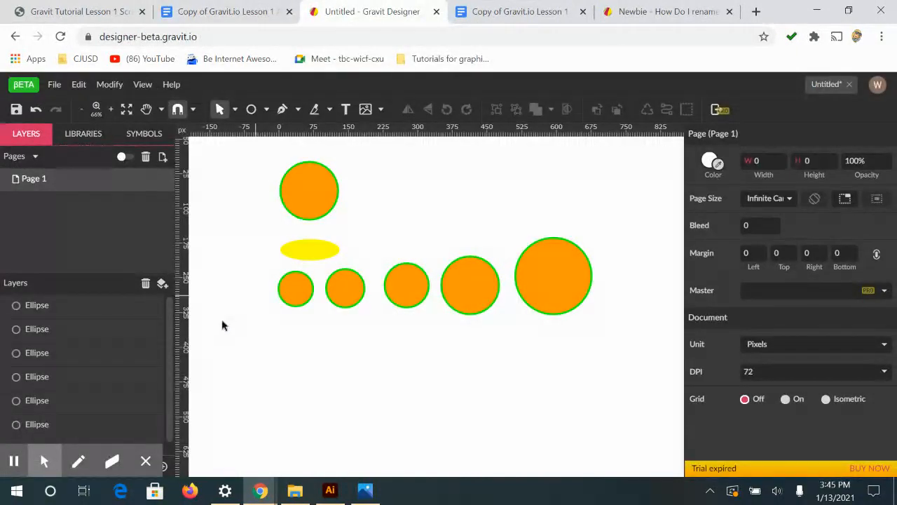
drag(255, 302, 576, 293)
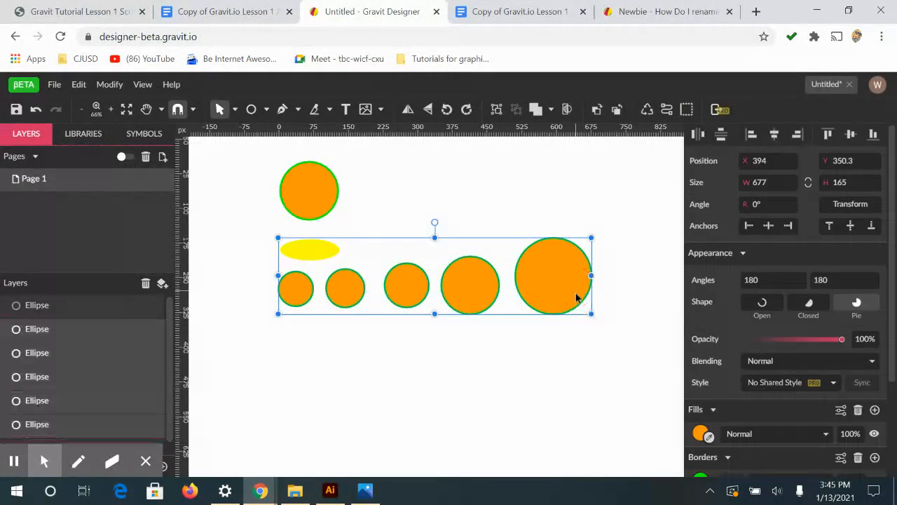
click(310, 253)
click(285, 287)
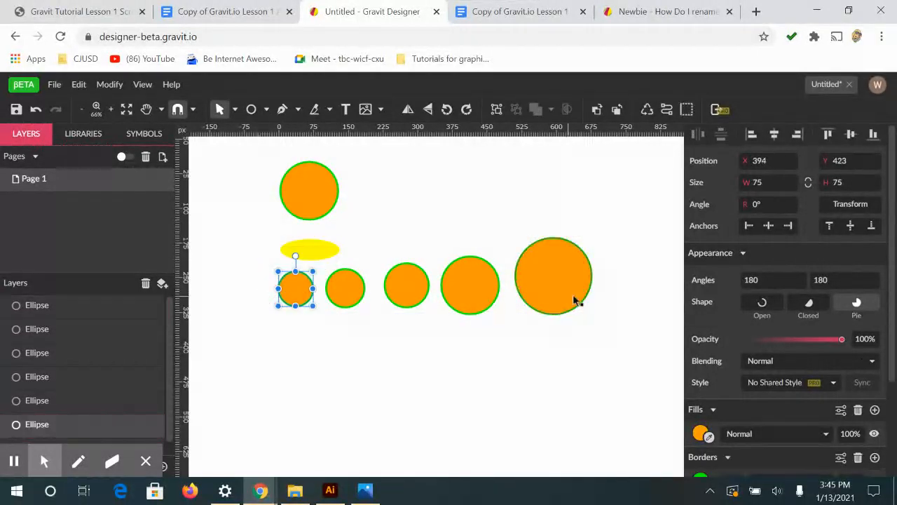
drag(618, 313, 279, 294)
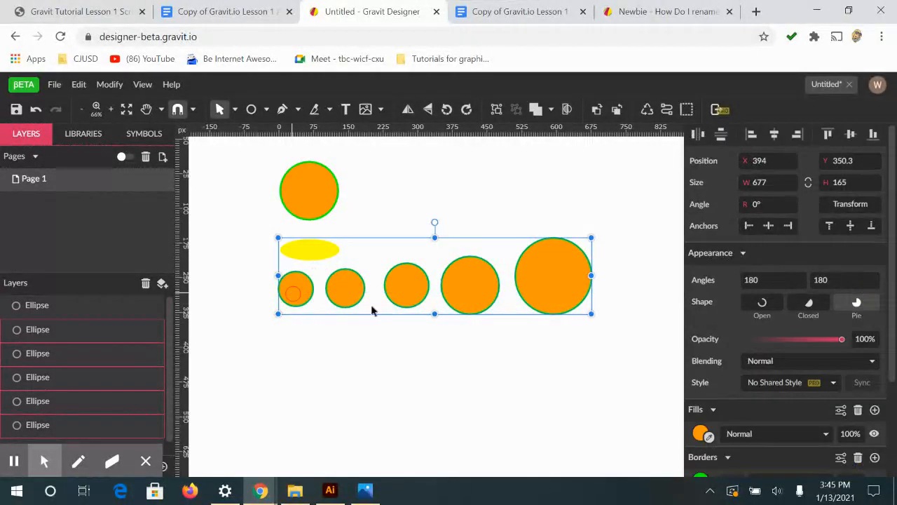
drag(485, 278, 487, 320)
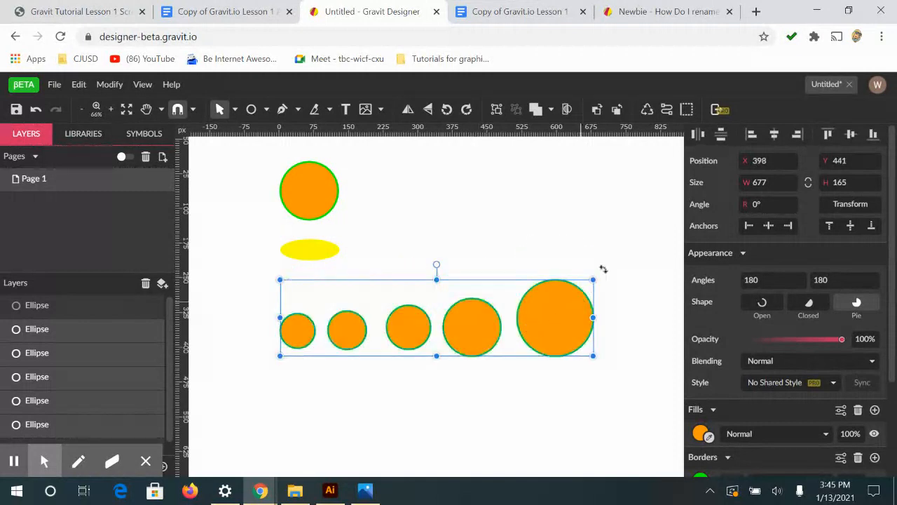
Distribute the five selected circles horizontally so the spaces between them are even
click(698, 137)
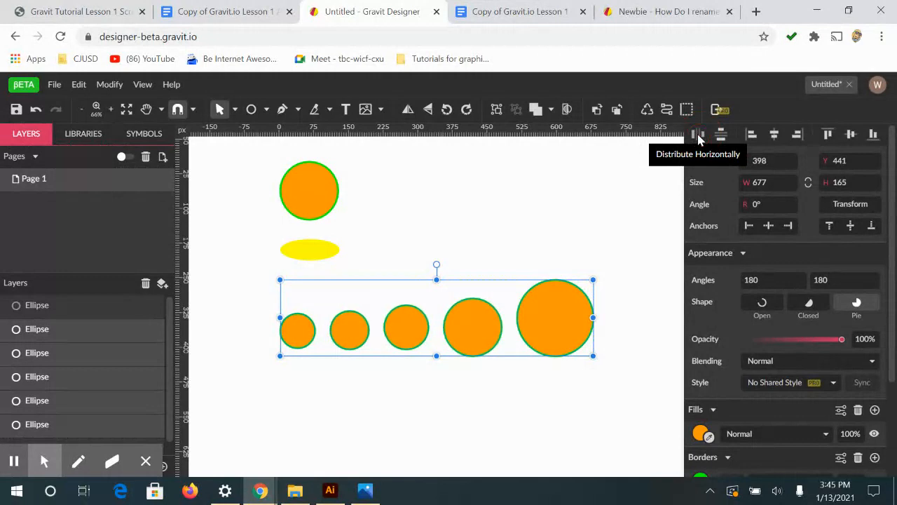
scroll(721, 185, down, 2)
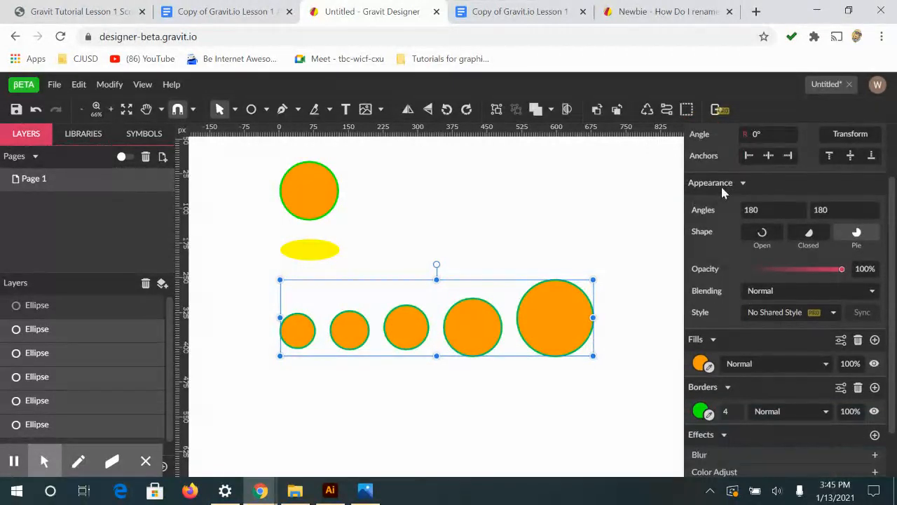
scroll(773, 227, up, 2)
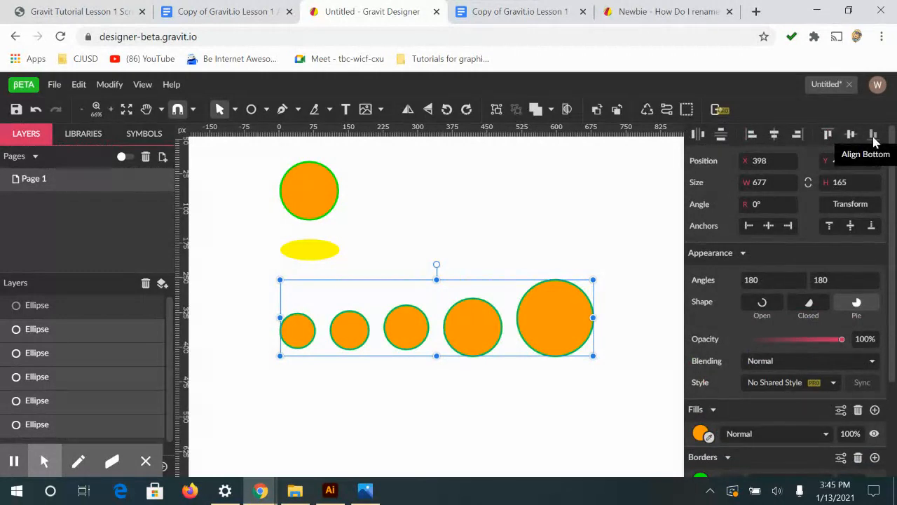
Compare bottom and top alignment on the five circles, and leave them aligned along their bottom edges
click(873, 135)
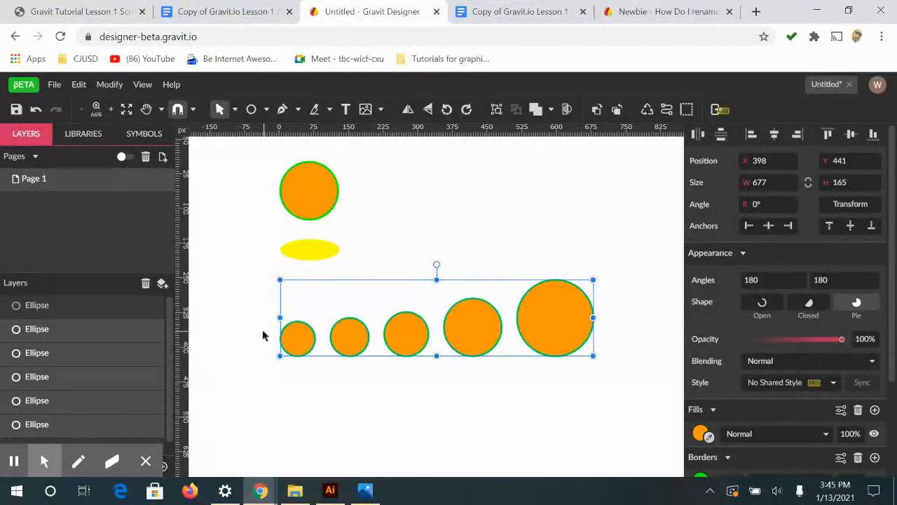
click(828, 135)
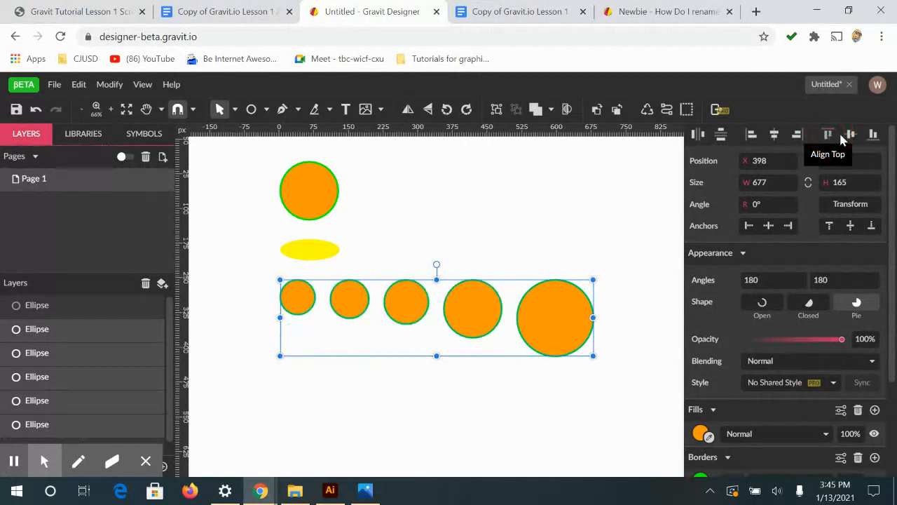
click(874, 136)
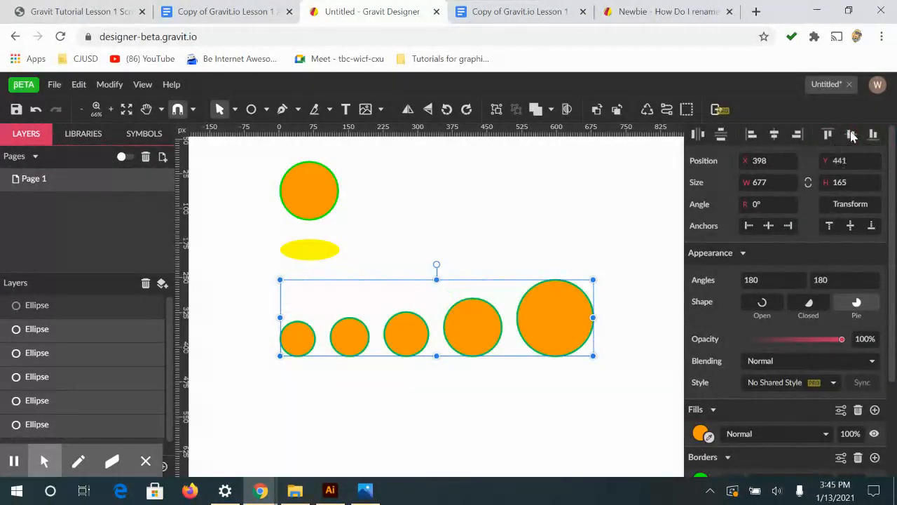
Compare middle and top alignment on the five circles, and return them to alignment along their bottom edges
click(851, 135)
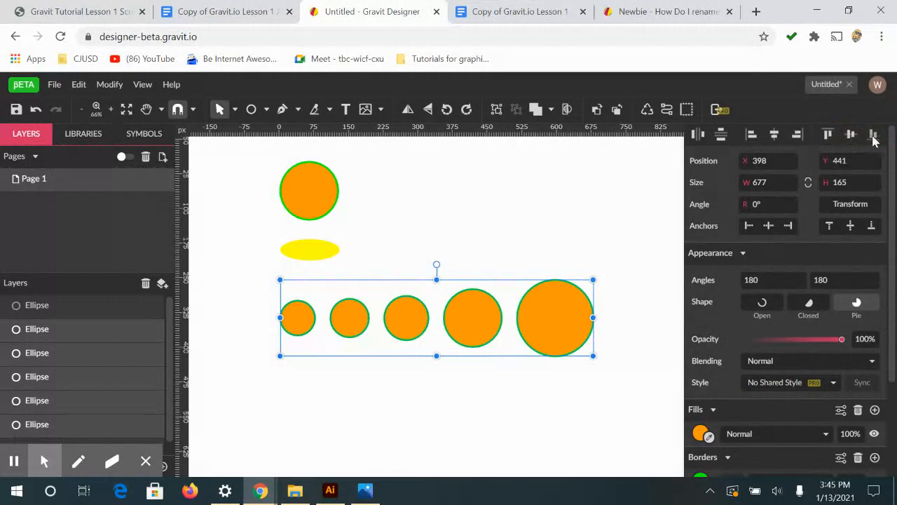
click(874, 140)
click(827, 135)
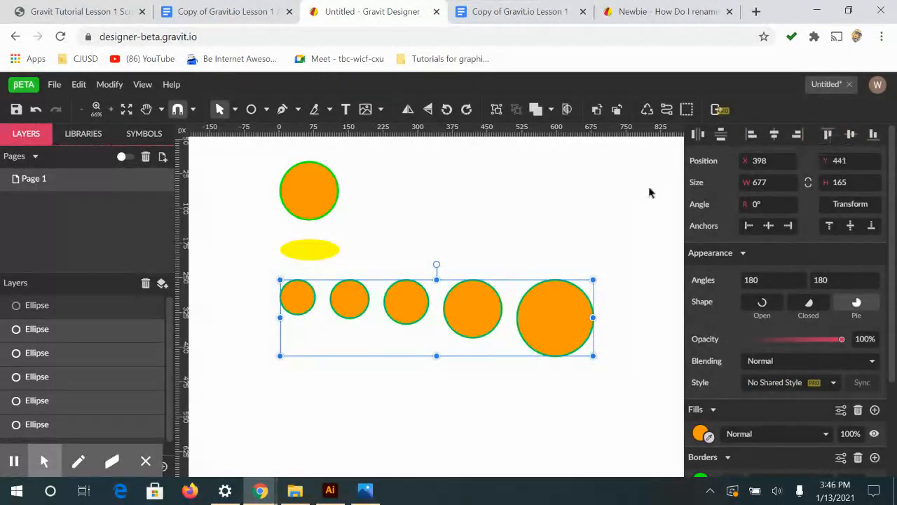
click(874, 135)
click(828, 135)
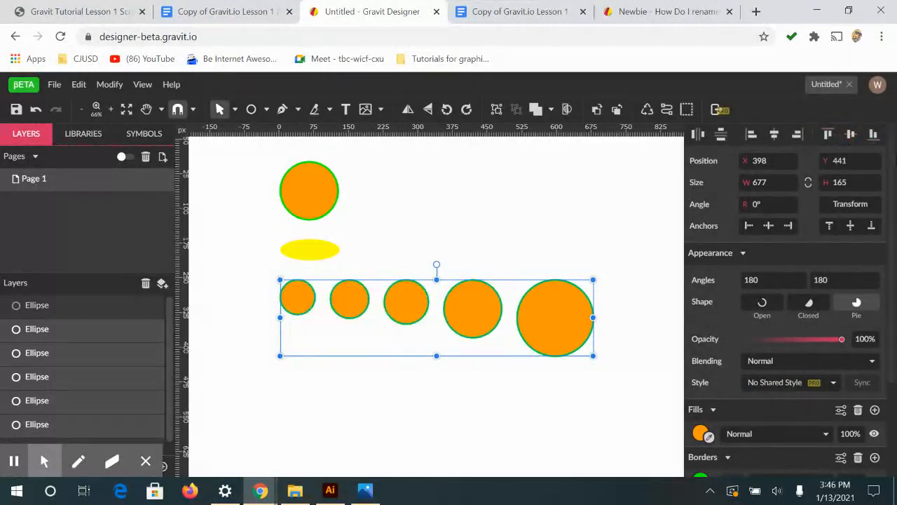
click(874, 140)
scroll(697, 232, down, 1)
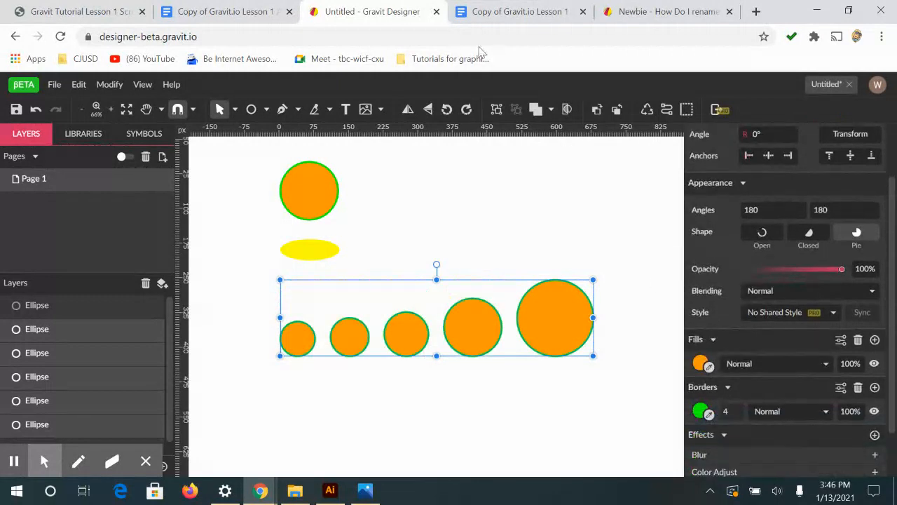
Read the assignment document's instructions for the series of rectangles and for saving the file, and return to the drawing
click(174, 7)
scroll(456, 305, down, 2)
scroll(244, 284, up, 1)
scroll(248, 263, down, 2)
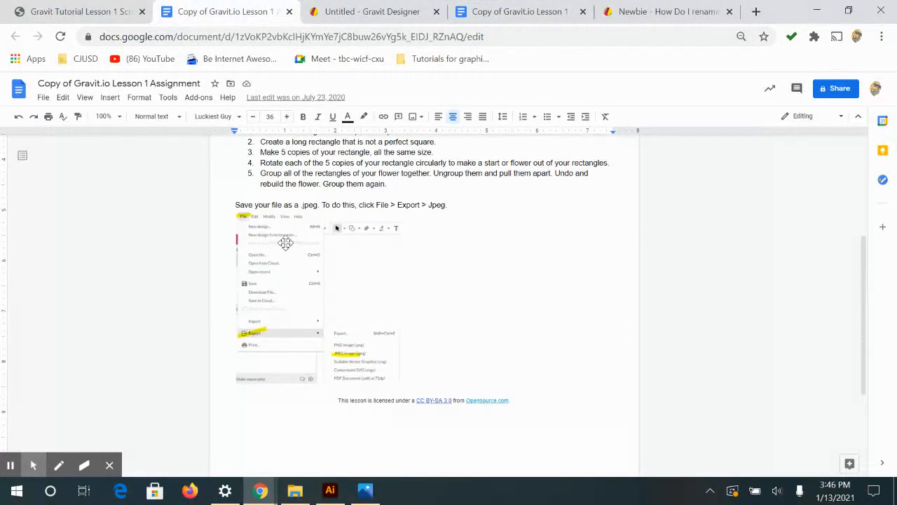
scroll(286, 243, up, 3)
scroll(285, 243, down, 3)
click(428, 11)
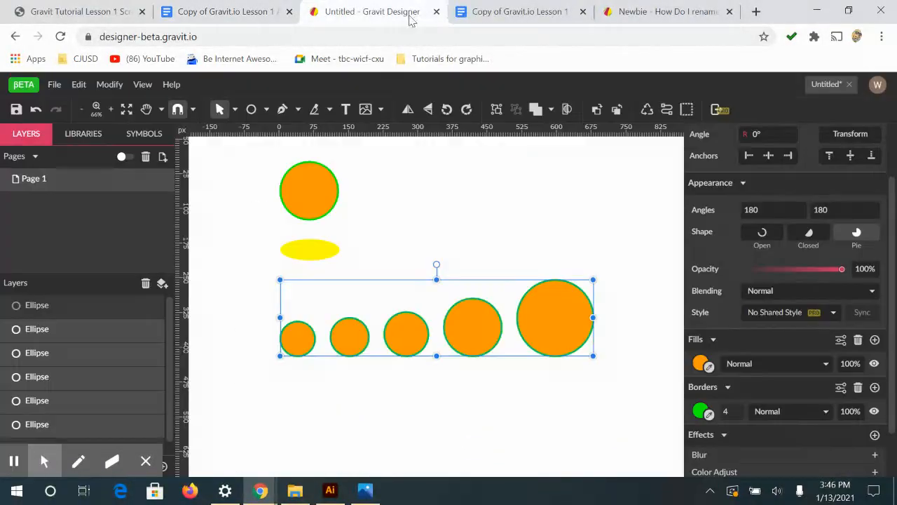
Deselect the circles, make room below them, and recheck the first instructions of the rectangle series in the assignment document
click(422, 400)
key(h)
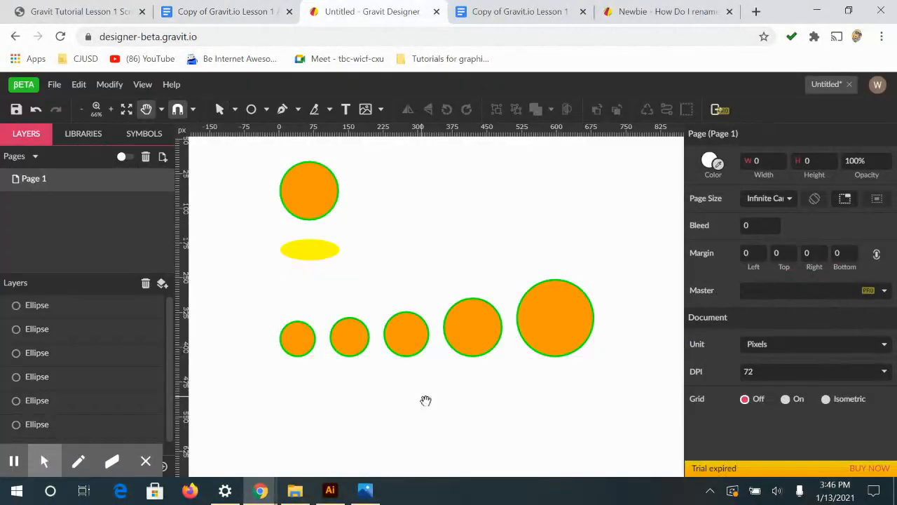
drag(454, 428, 452, 275)
click(264, 112)
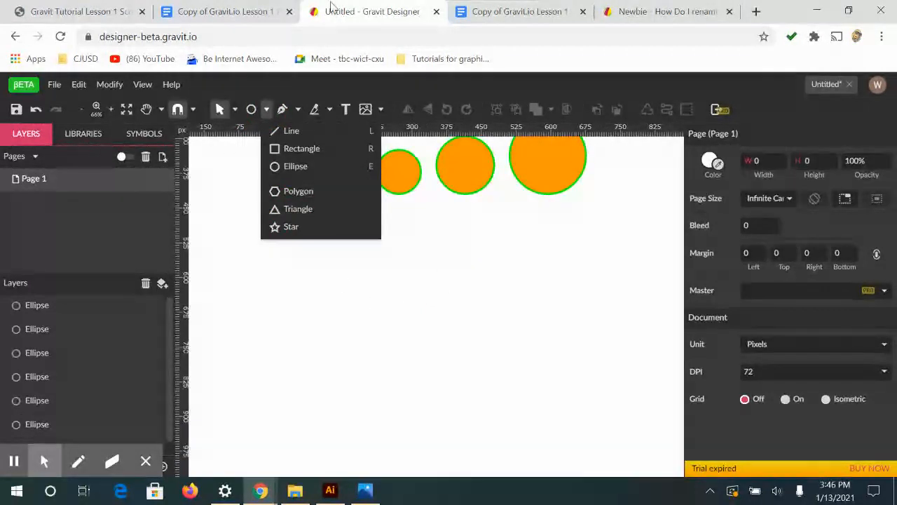
click(482, 11)
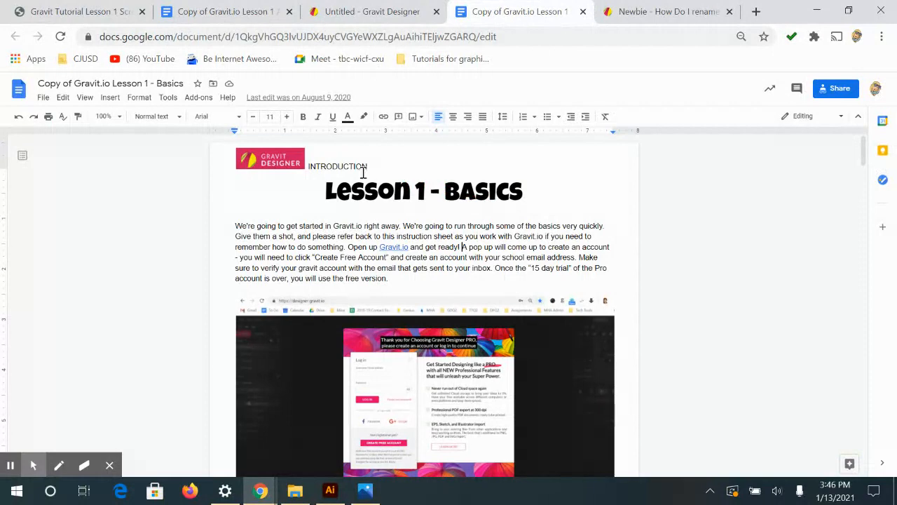
click(84, 11)
click(224, 11)
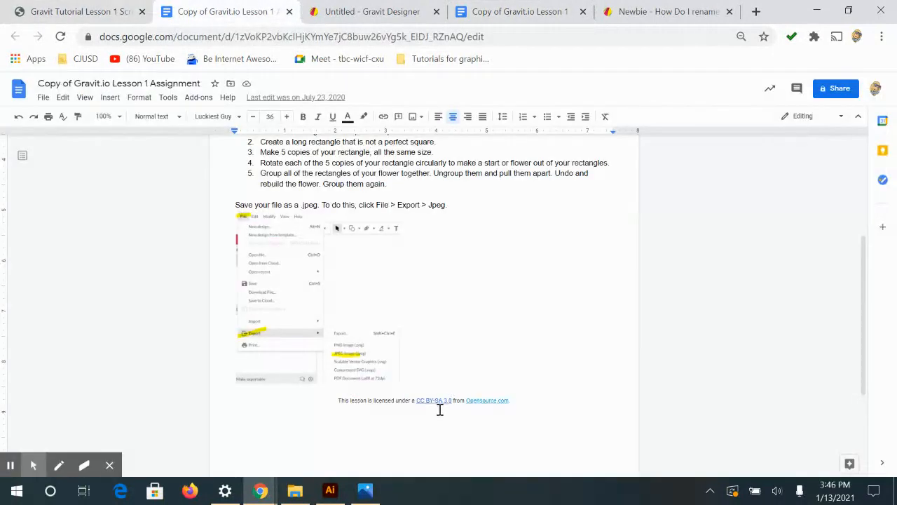
scroll(441, 400, up, 1)
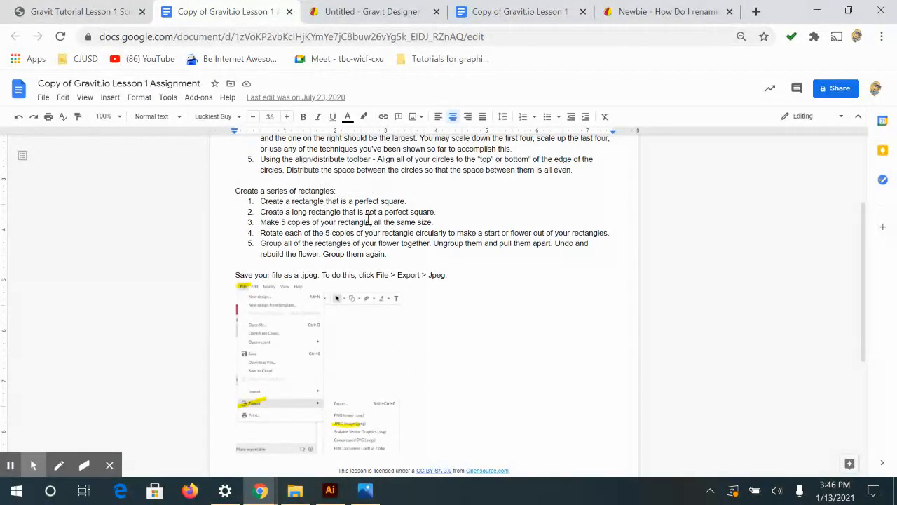
click(382, 17)
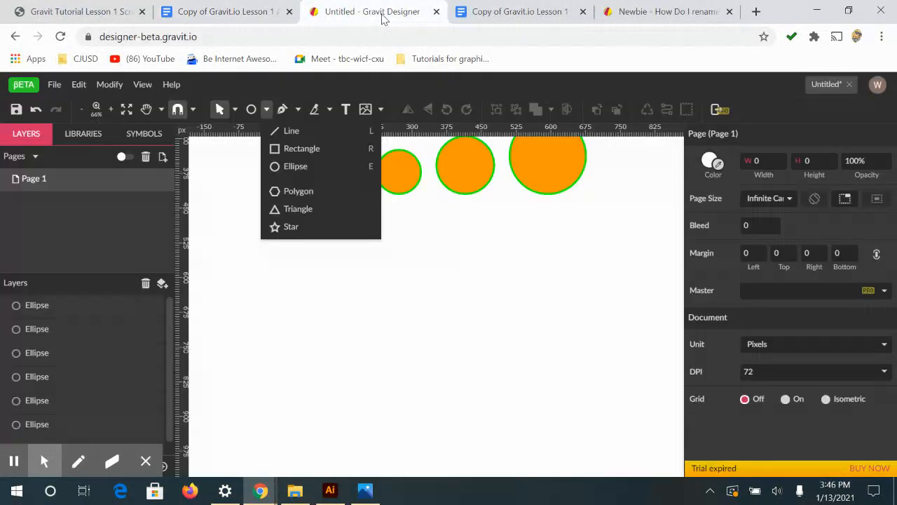
Draw a perfect square about 103.5 px wide below the row of circles, fill it with cyan, and deselect it
click(275, 148)
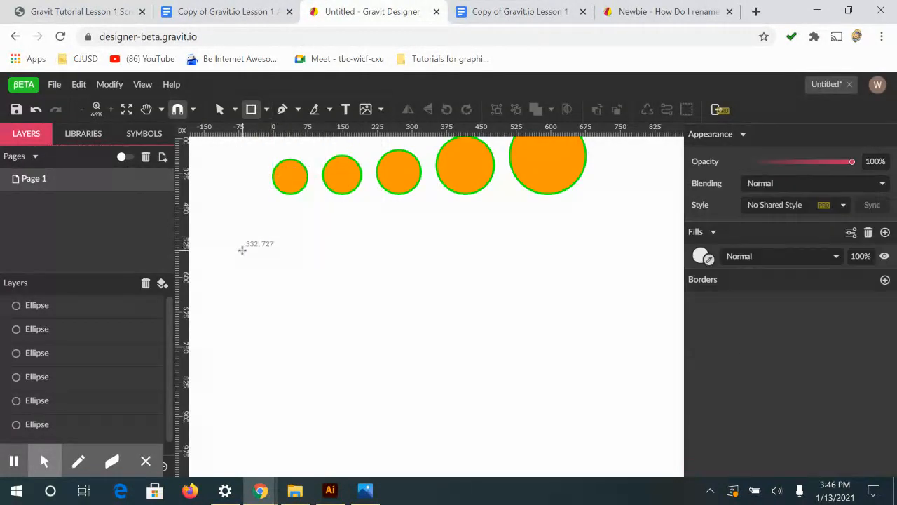
drag(242, 250, 290, 289)
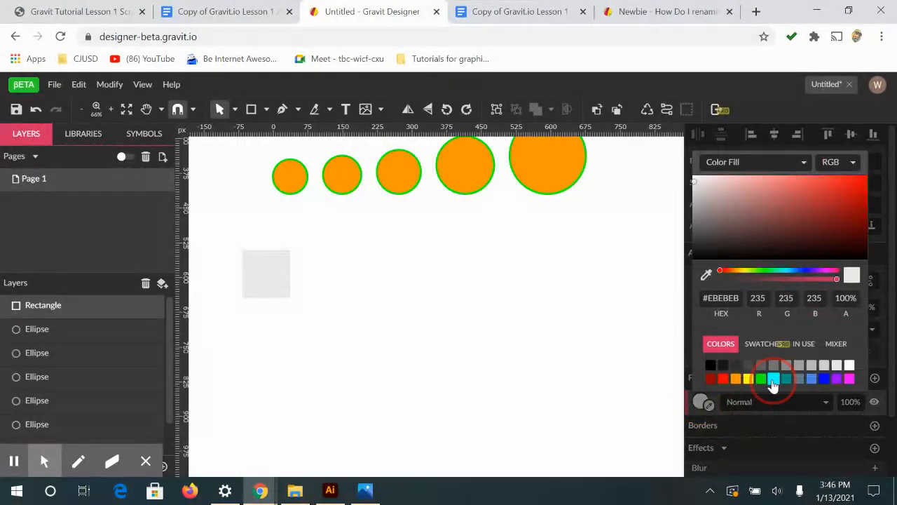
click(773, 378)
click(376, 286)
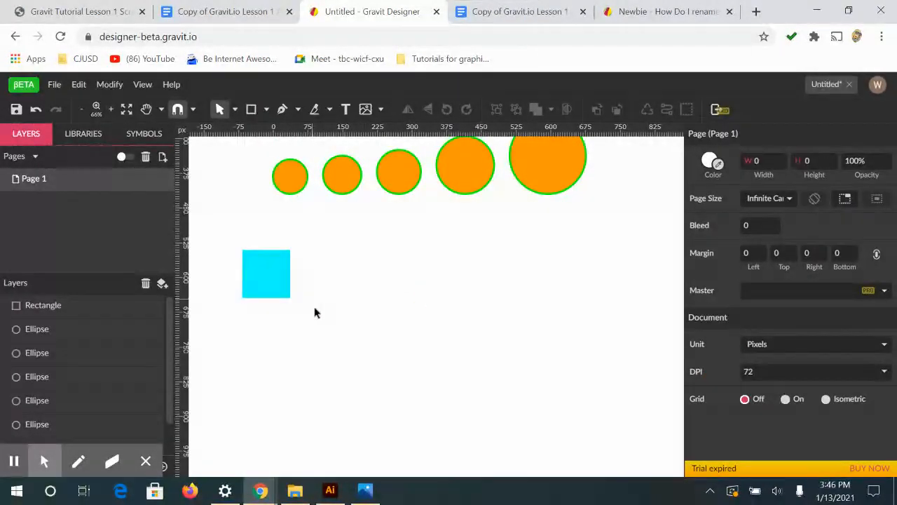
Draw a long rectangle about 157 by 49 px beside the cyan square, fill it slate gray, and move it slightly closer to the square
click(250, 110)
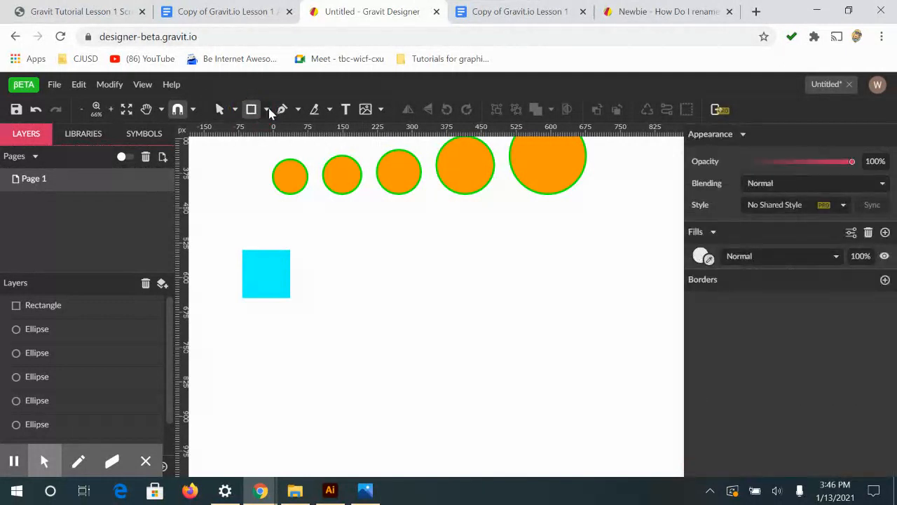
drag(319, 256, 393, 278)
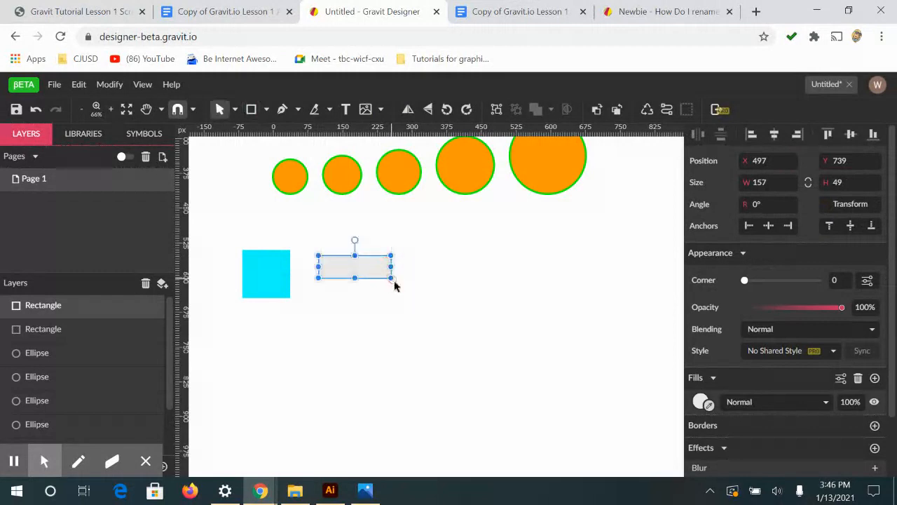
click(701, 403)
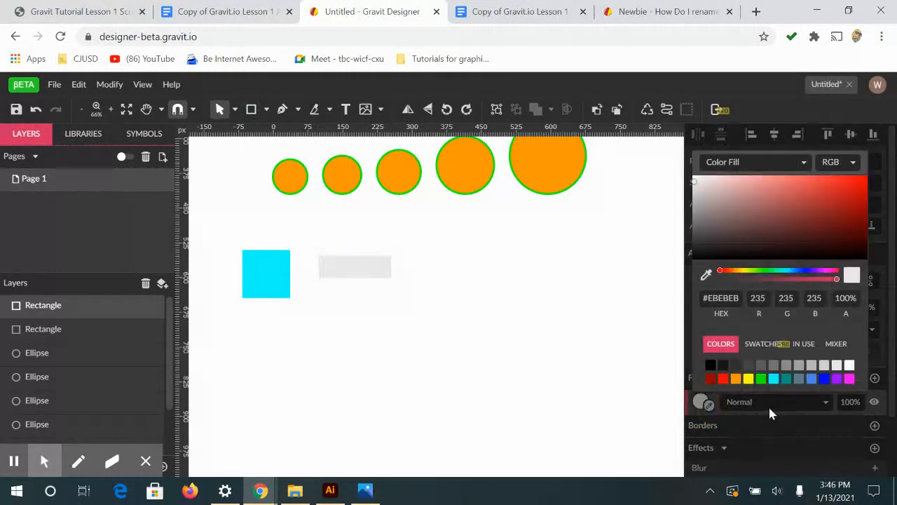
click(800, 378)
drag(349, 273, 337, 277)
click(390, 354)
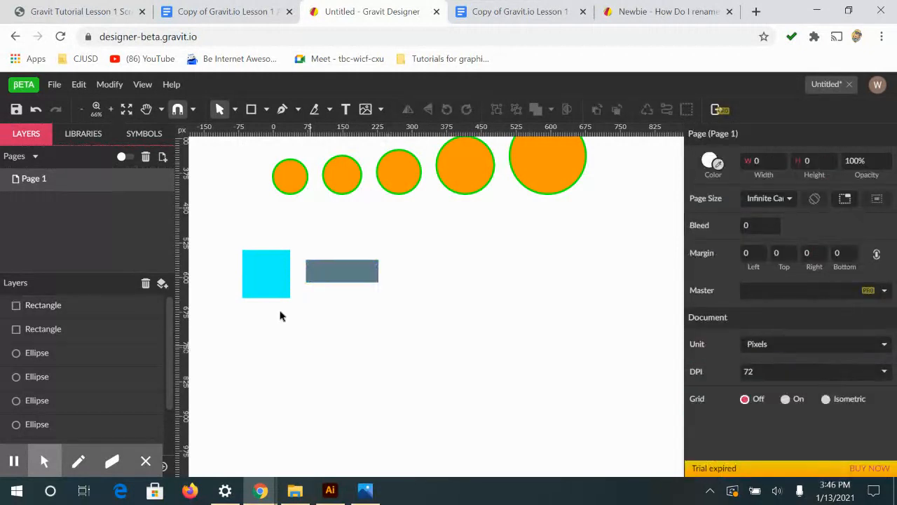
Duplicate the cyan square five times in a row beneath the original square and the long rectangle
click(267, 285)
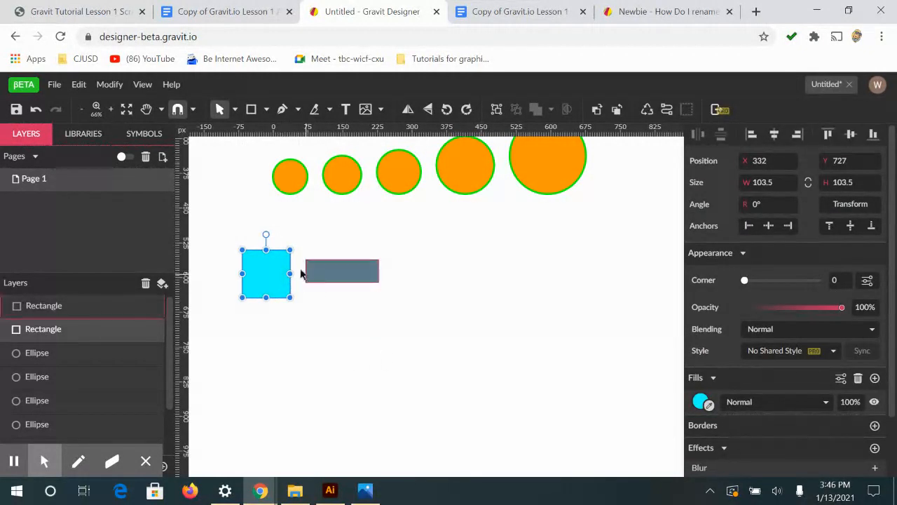
key(alt)
drag(264, 278, 520, 326)
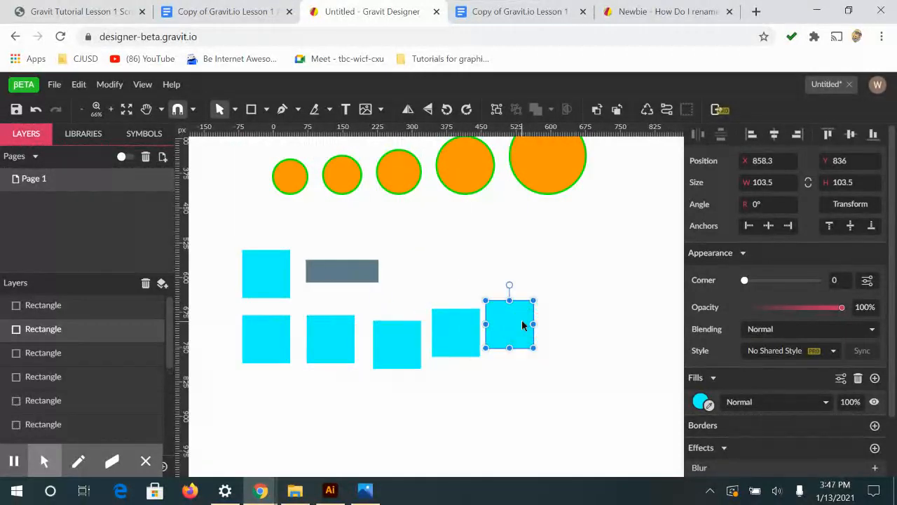
Resize the five square copies so they grow progressively from about 58 px to about 128 px, moving them closer together
click(260, 349)
drag(290, 362, 270, 342)
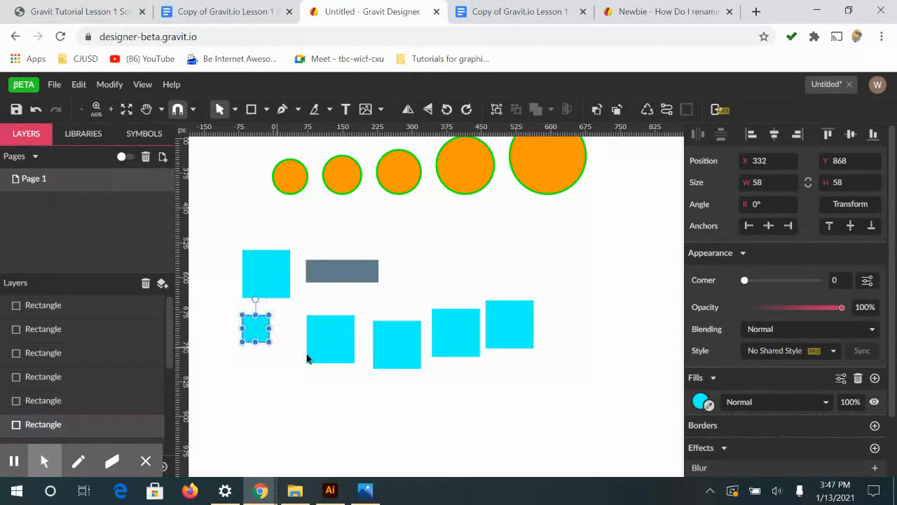
shift+click(341, 354)
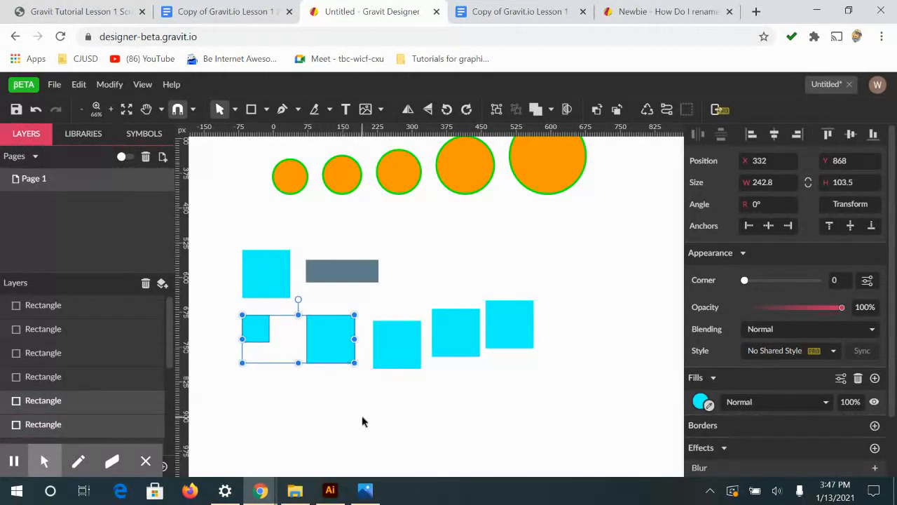
click(363, 421)
click(335, 346)
drag(354, 362, 303, 336)
drag(373, 360, 353, 342)
drag(453, 335, 405, 334)
drag(517, 326, 501, 285)
drag(465, 321, 468, 326)
Select the five square copies, distribute them horizontally with even spaces, and align them along their top edges
drag(537, 347, 236, 334)
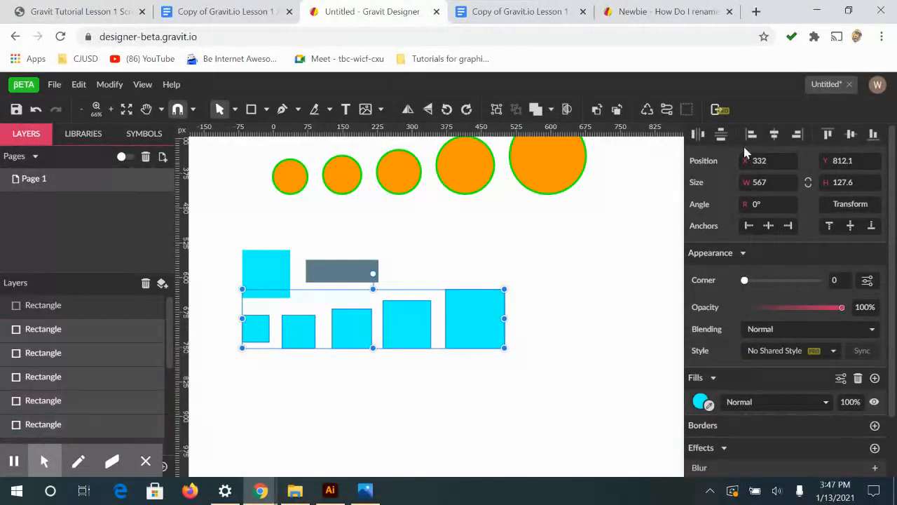
click(698, 135)
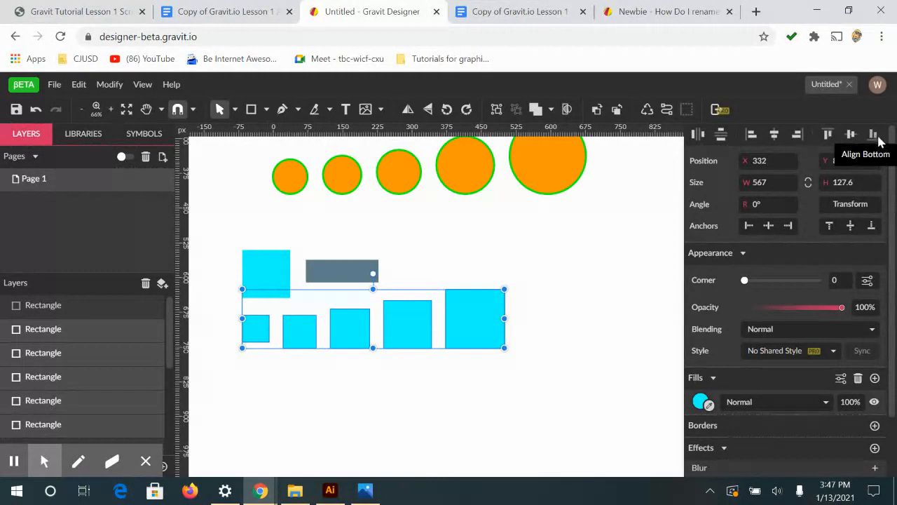
click(828, 136)
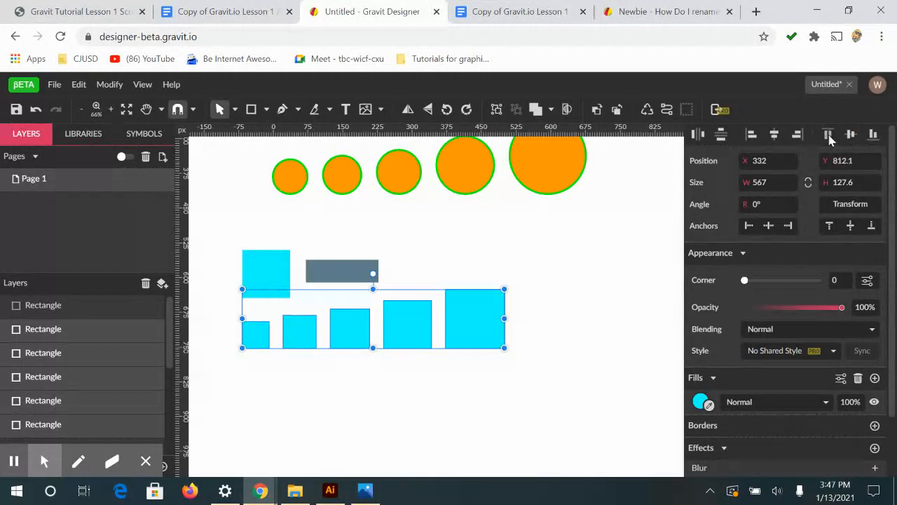
Move the row of five squares down clear of the original square, to about X 343 and Y 906, and deselect it
drag(461, 337, 465, 380)
click(643, 336)
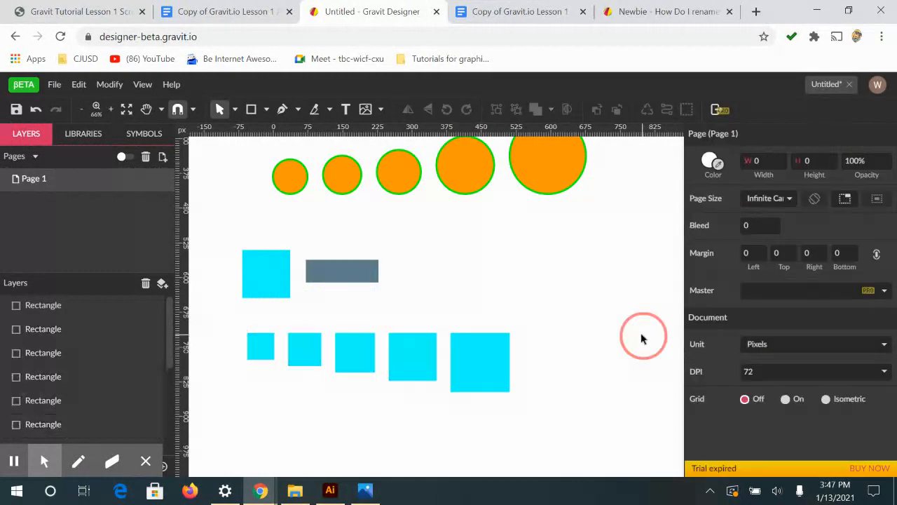
Change the fill of the row's five squares to teal (#009688) and deselect them
scroll(566, 352, up, 6)
scroll(570, 338, down, 4)
key(ctrl+minus)
key(ctrl+minus)
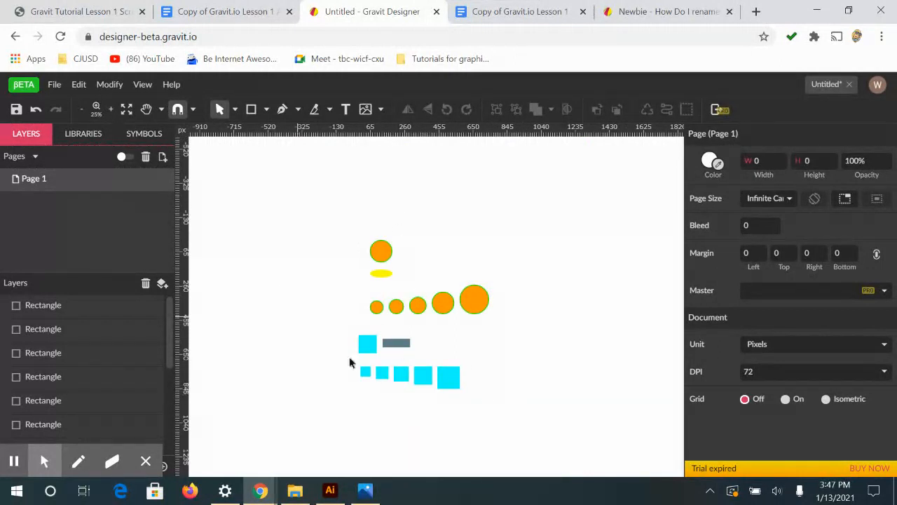
drag(477, 400, 354, 366)
click(701, 406)
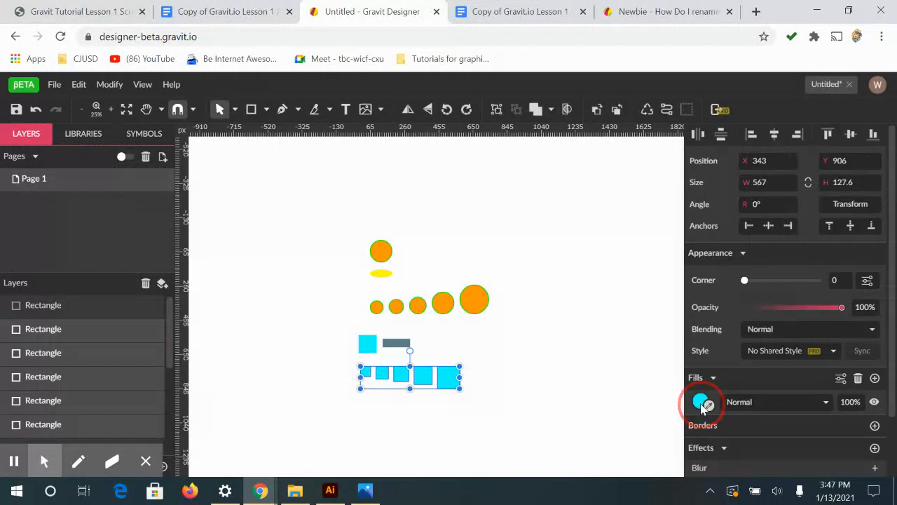
click(787, 380)
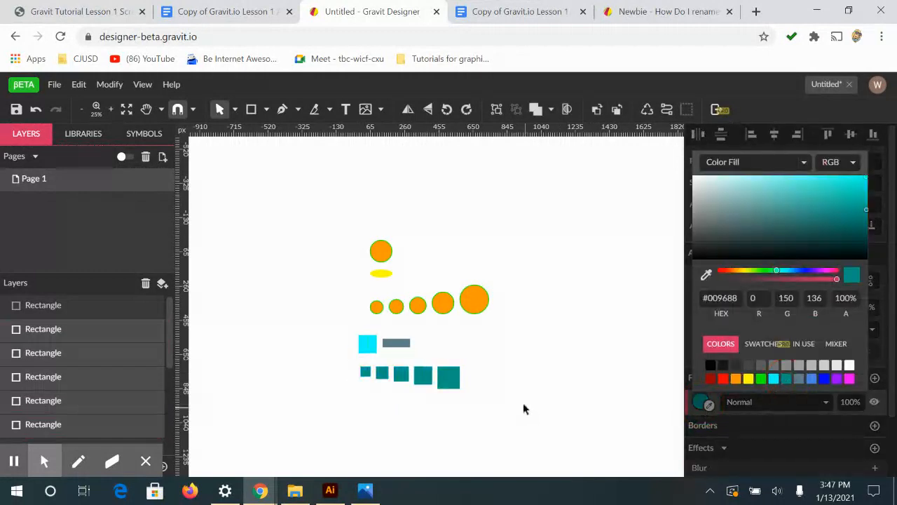
key(Escape)
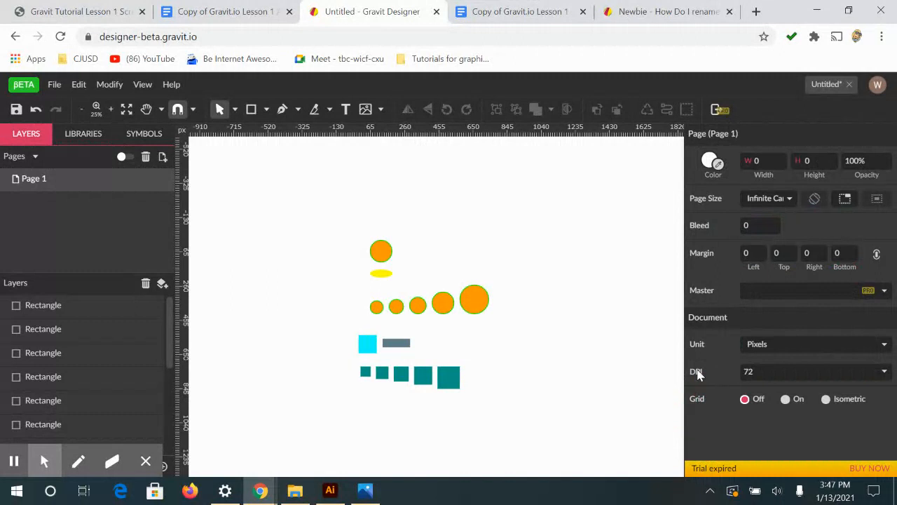
Add a border to the row's five squares and color it red (#FF0000)
drag(466, 394, 356, 366)
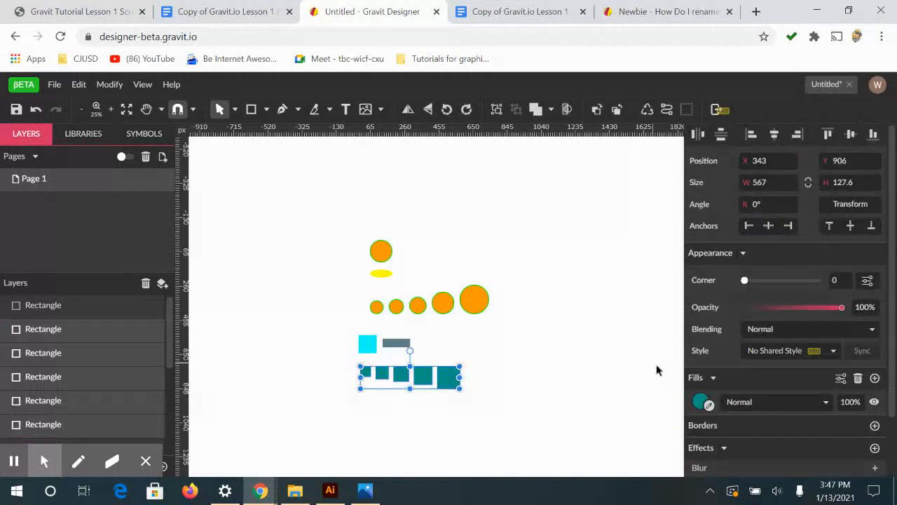
click(874, 425)
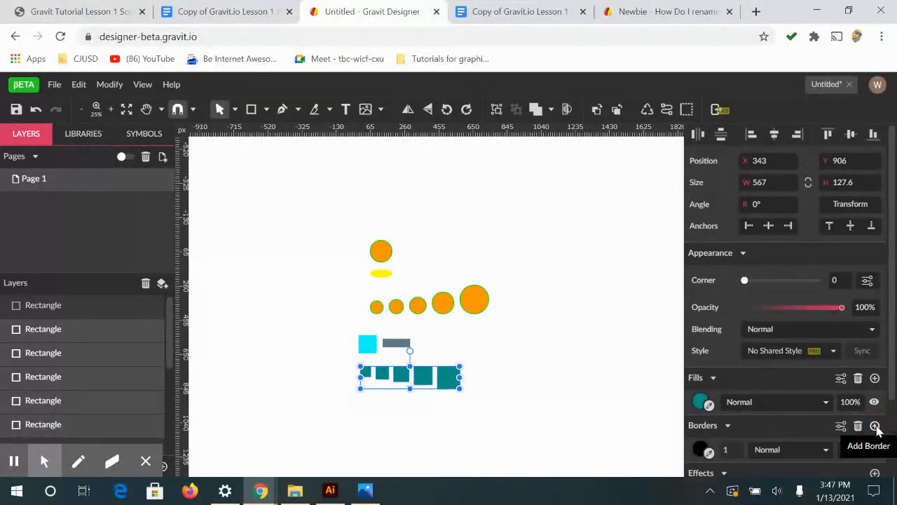
click(702, 449)
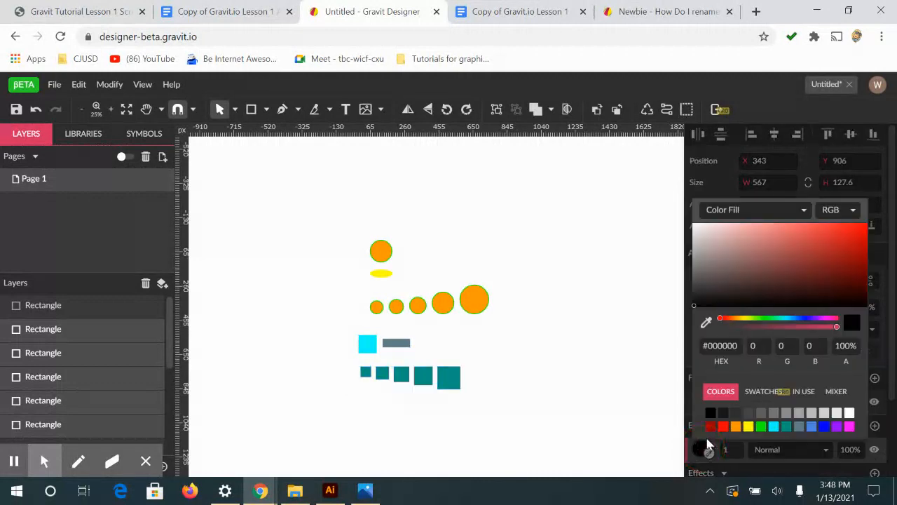
click(723, 427)
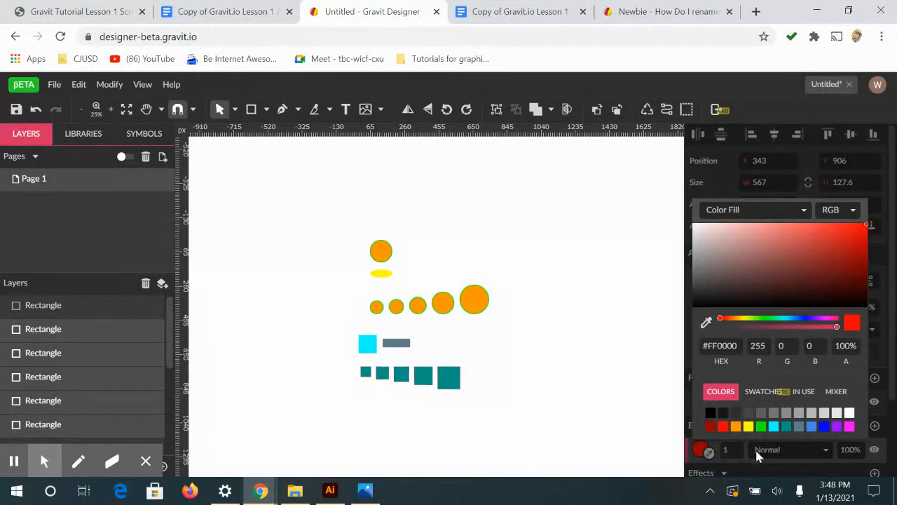
Set the border width of the row's five squares to 5 and deselect them
click(740, 450)
drag(738, 449, 724, 449)
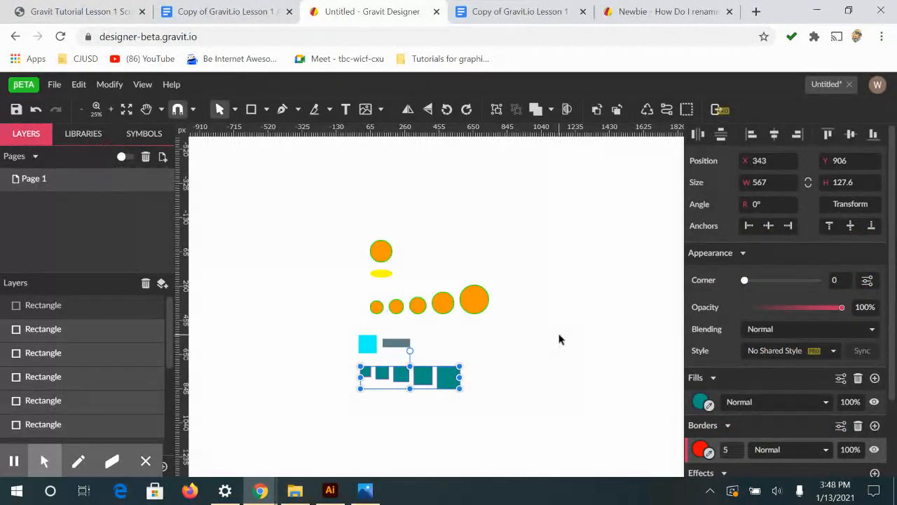
click(558, 340)
key(ctrl+plus)
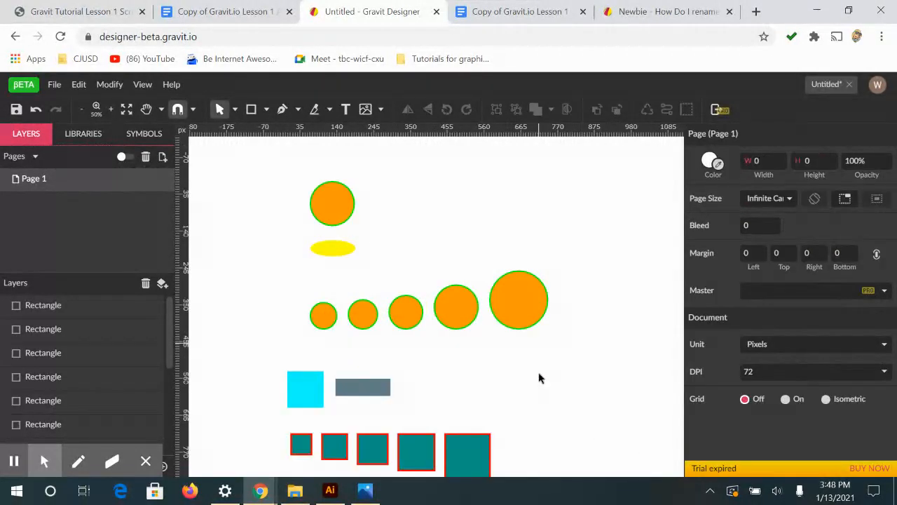
Export the finished design as a PNG image
scroll(189, 158, up, 2)
click(56, 85)
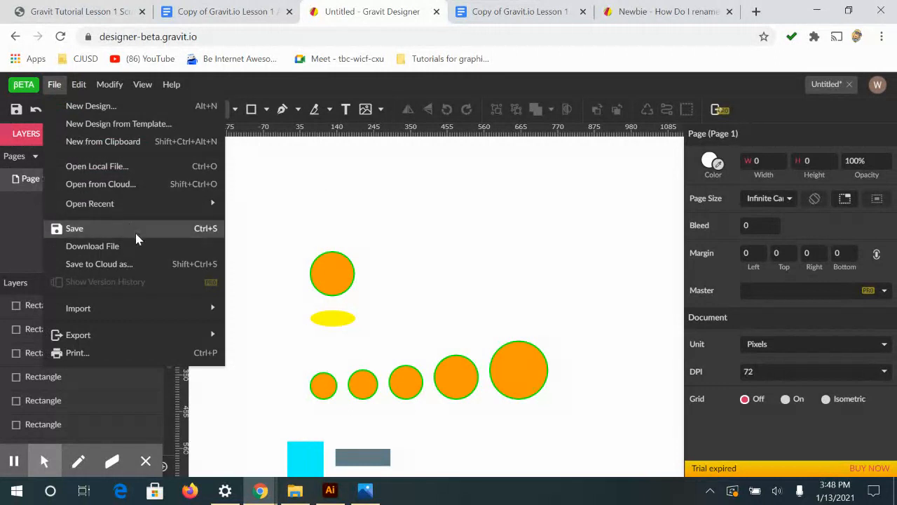
mouse_move(117, 336)
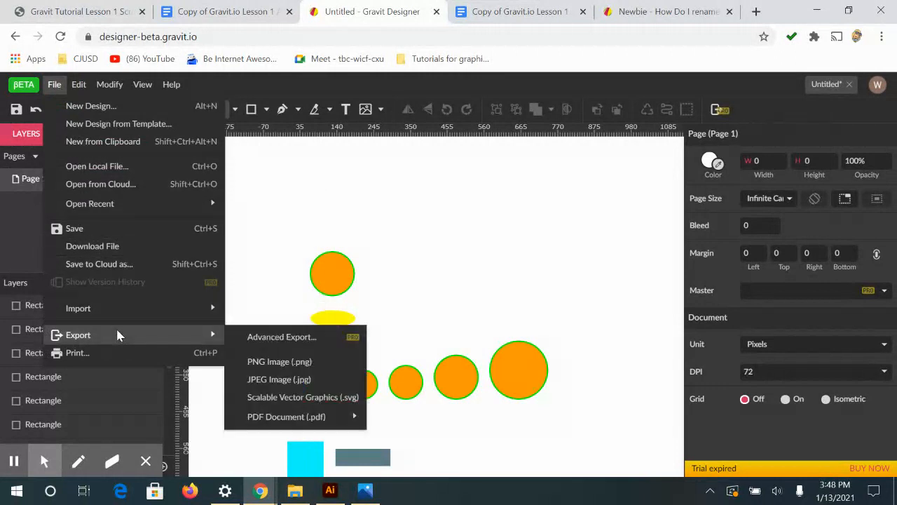
click(278, 363)
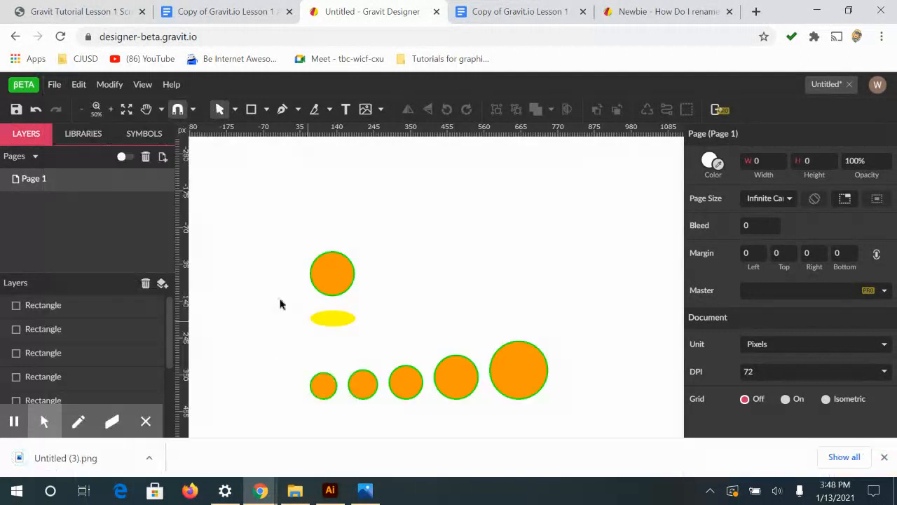
click(50, 85)
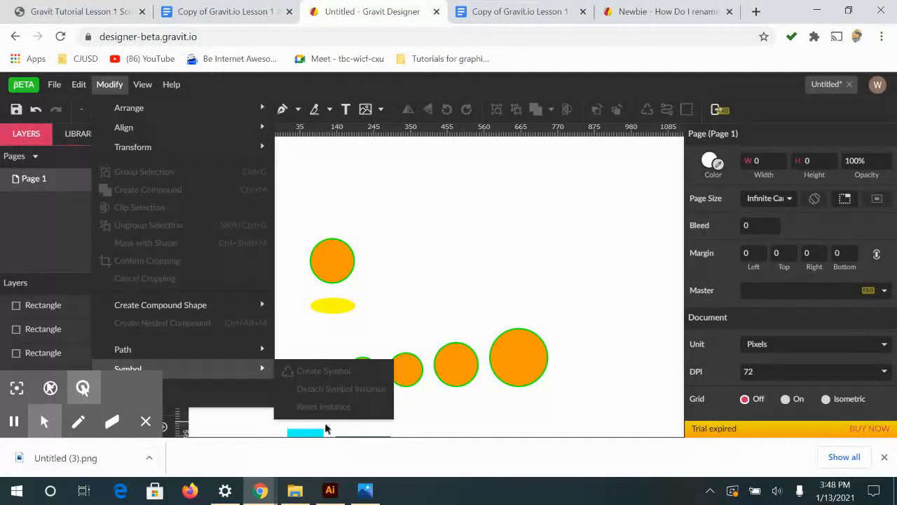
click(476, 207)
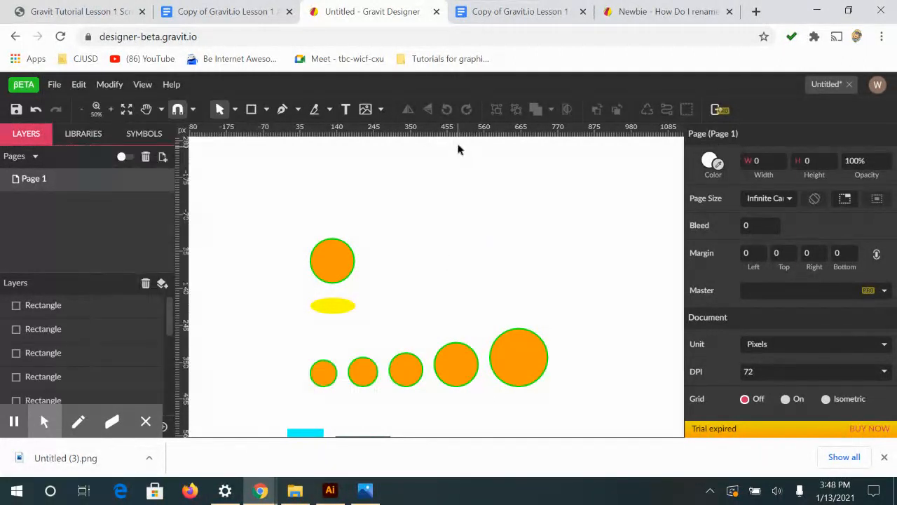
Switch to File Explorer, show the Downloads folder, and view the exported Untitled (3).png in Photos before closing it
click(295, 490)
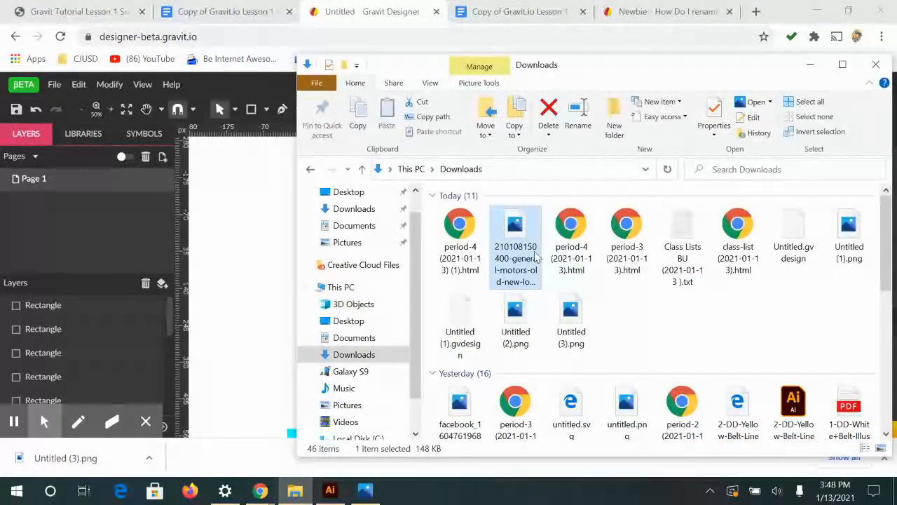
click(356, 355)
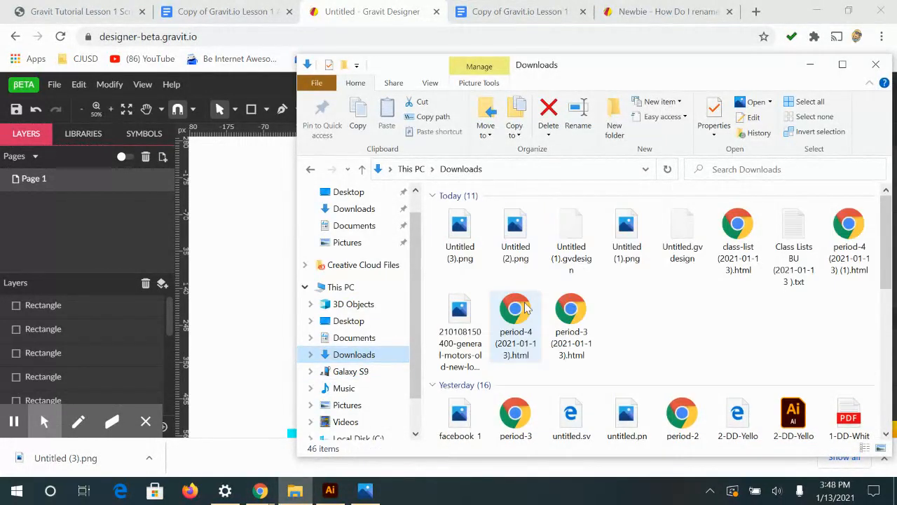
click(457, 233)
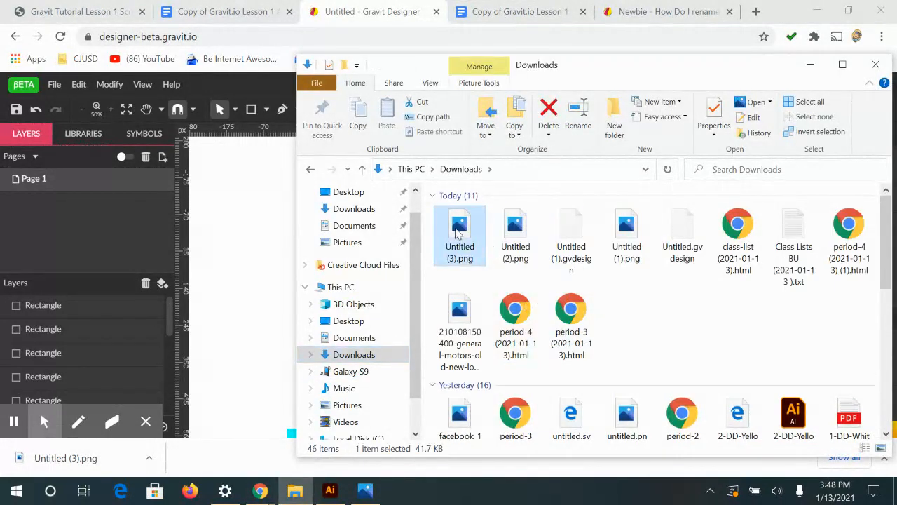
right_click(458, 237)
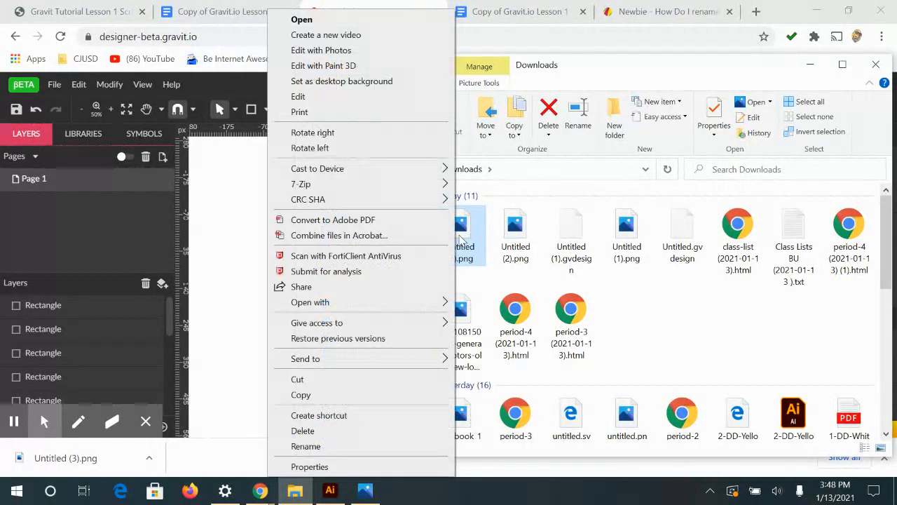
key(m)
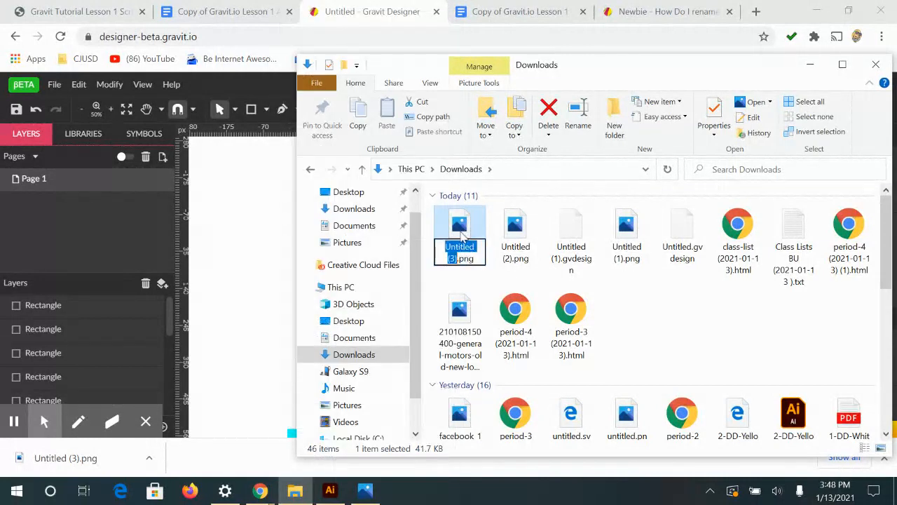
click(461, 230)
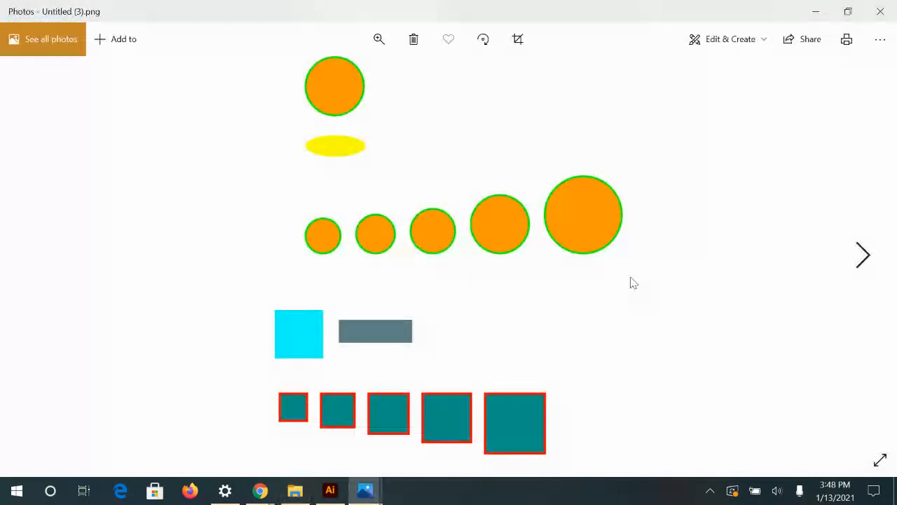
click(894, 12)
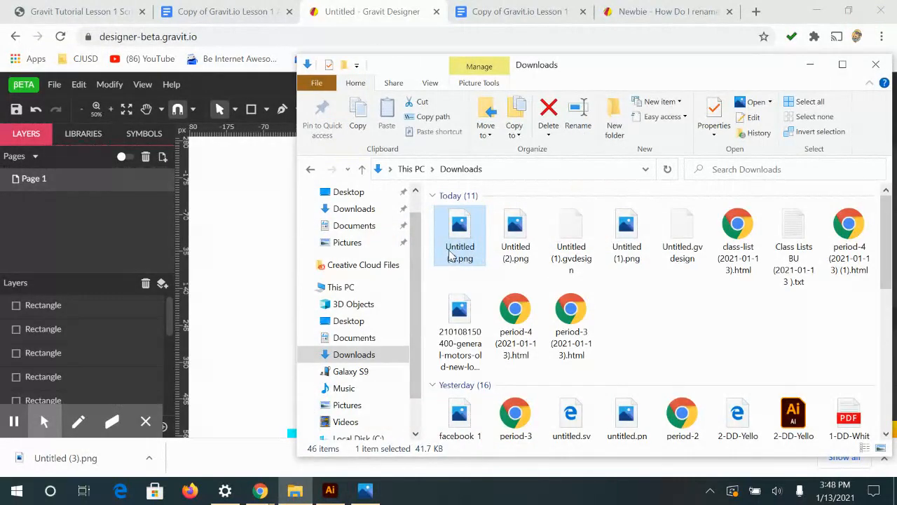
double_click(457, 247)
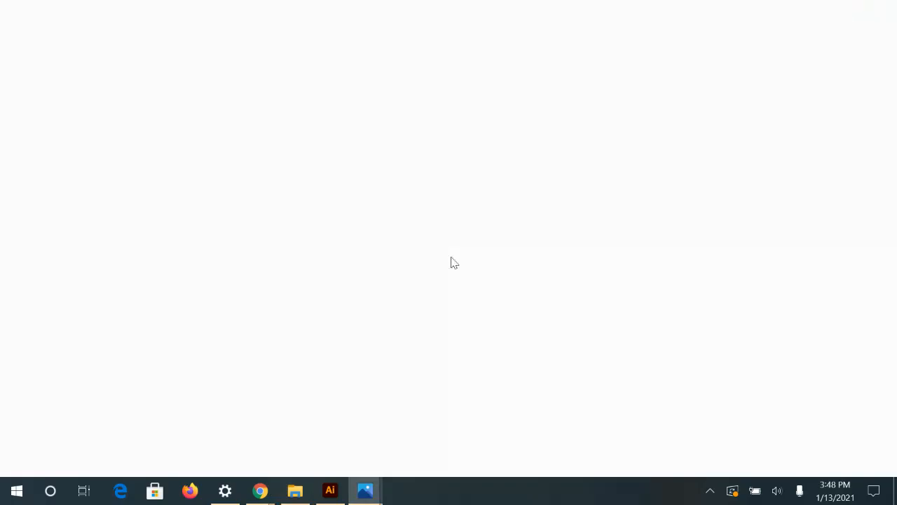
click(891, 8)
Rename Untitled (3).png to "Assignment 1" followed by the author's first and last name joined with an underscore
right_click(459, 245)
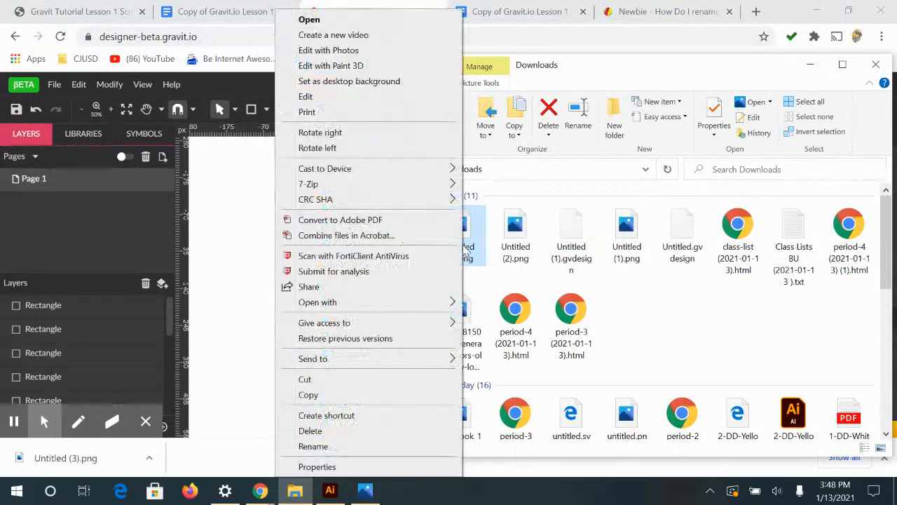
click(313, 446)
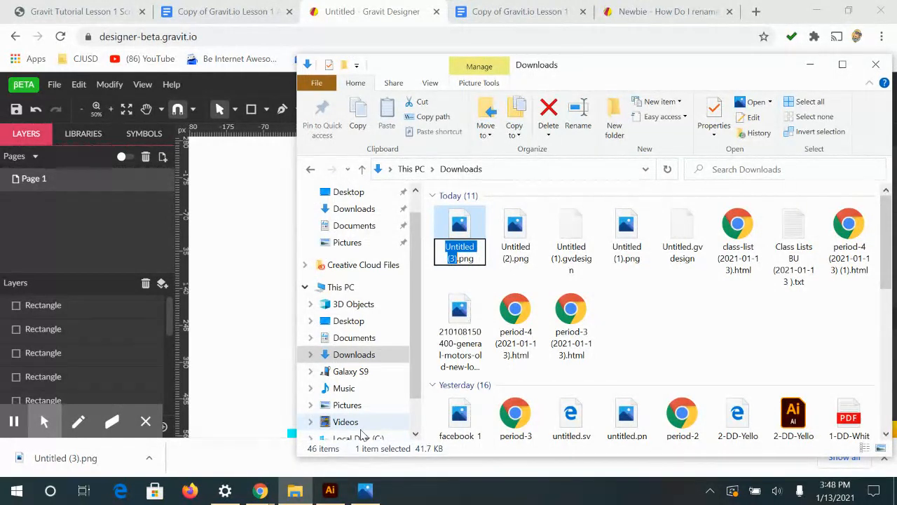
text(Ass)
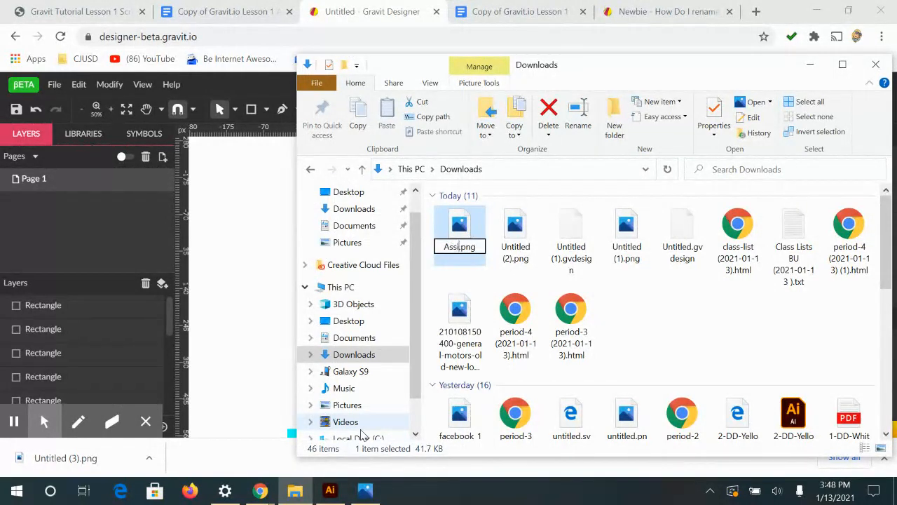
text(ignm)
text(ent)
text( 1)
text( Wendy_te)
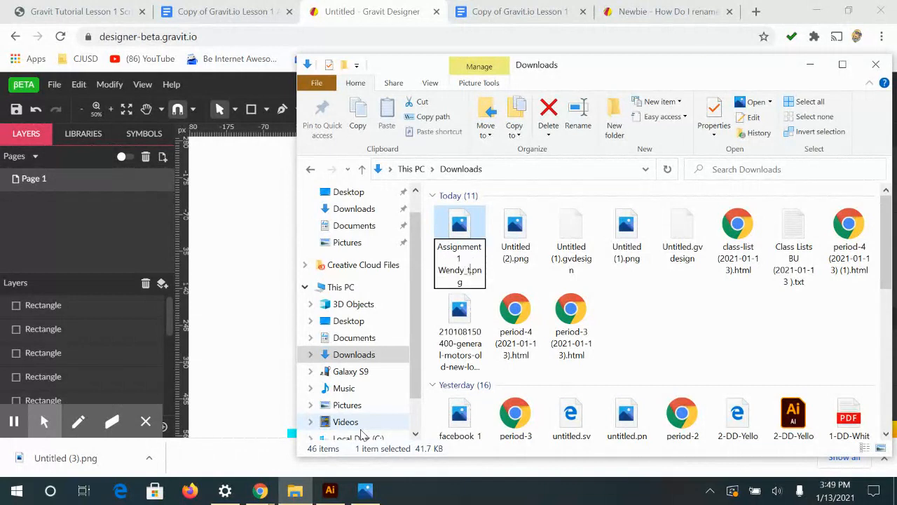
text(mples)
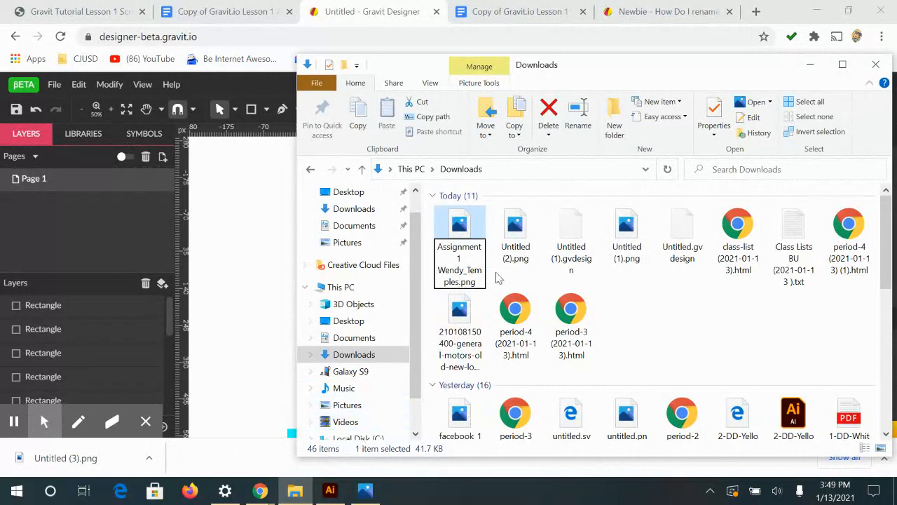
click(566, 278)
Open the renamed assignment image in Photos to check it, and close the viewer
click(512, 234)
click(481, 239)
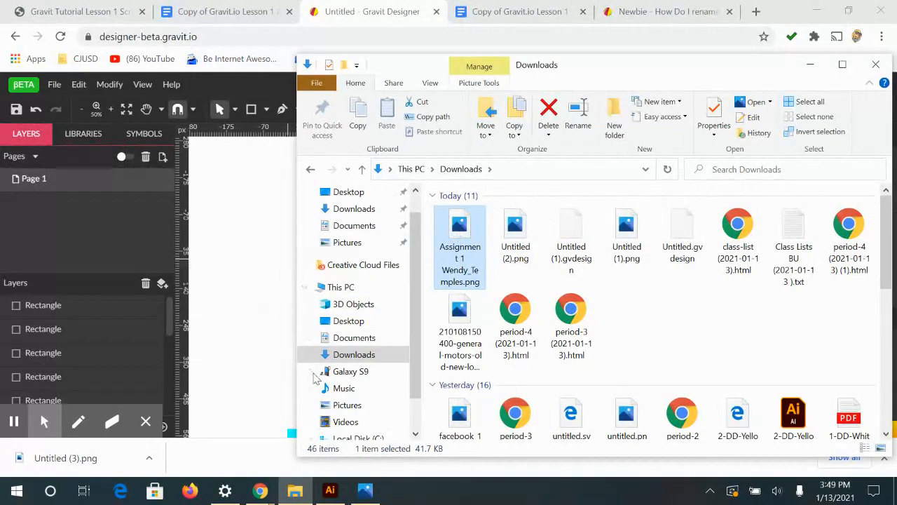
double_click(437, 245)
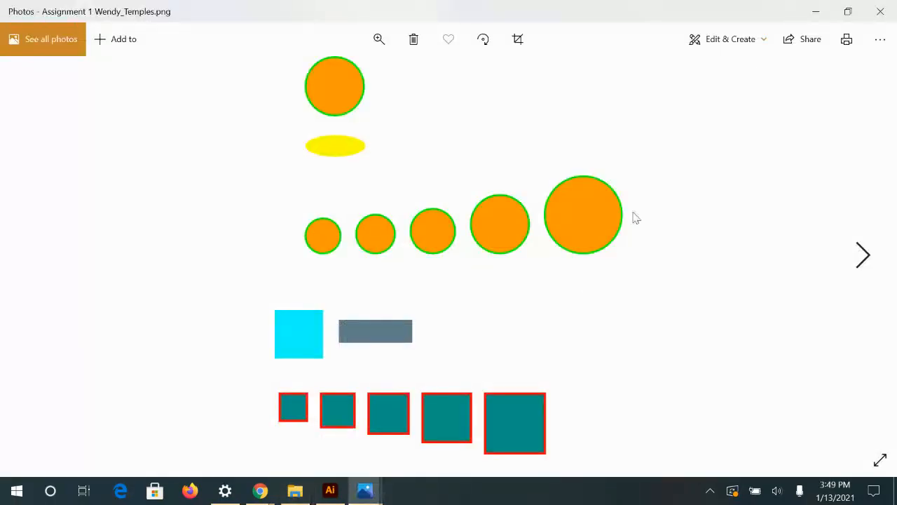
click(882, 10)
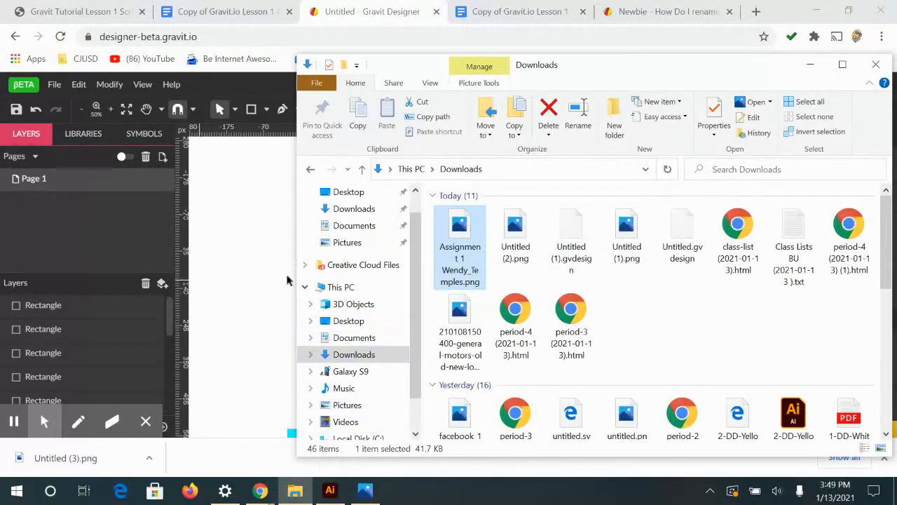